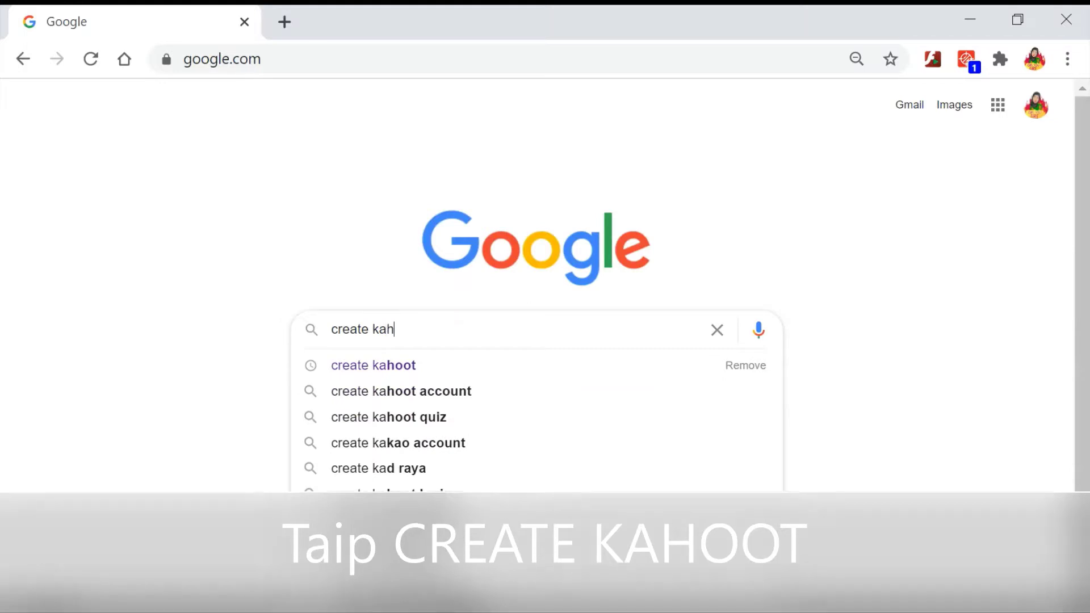
- Open the Create Kahoot site from a Google search for "create kahoot" and log in with the Google account
{"action": "key", "text": "Return"}
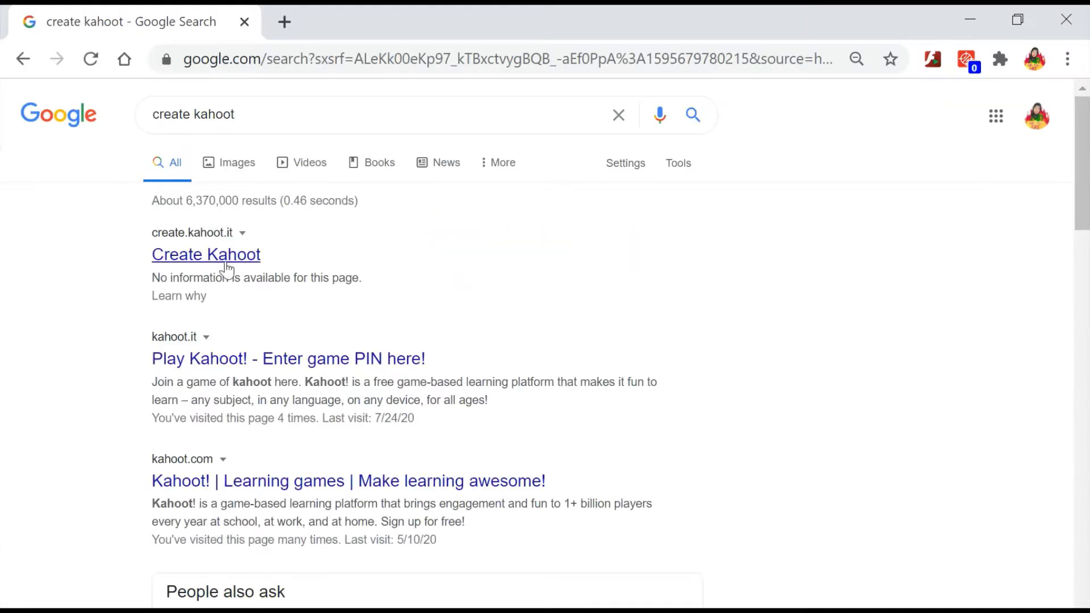
{"action": "left_click", "coordinate": [234, 261]}
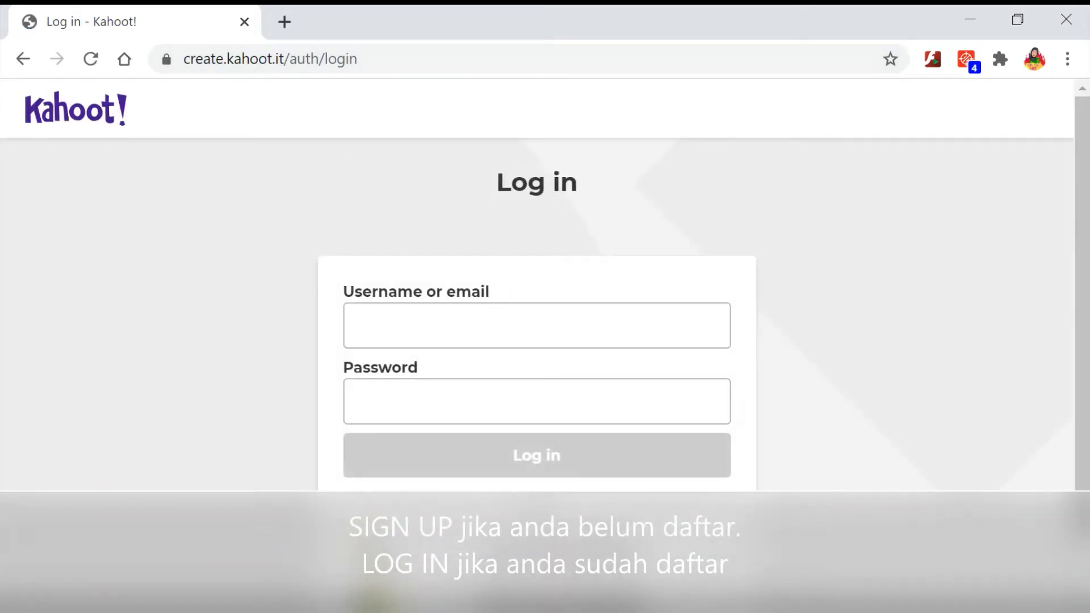
{"action": "scroll", "coordinate": [545, 340], "scroll_direction": "down", "scroll_amount": 2}
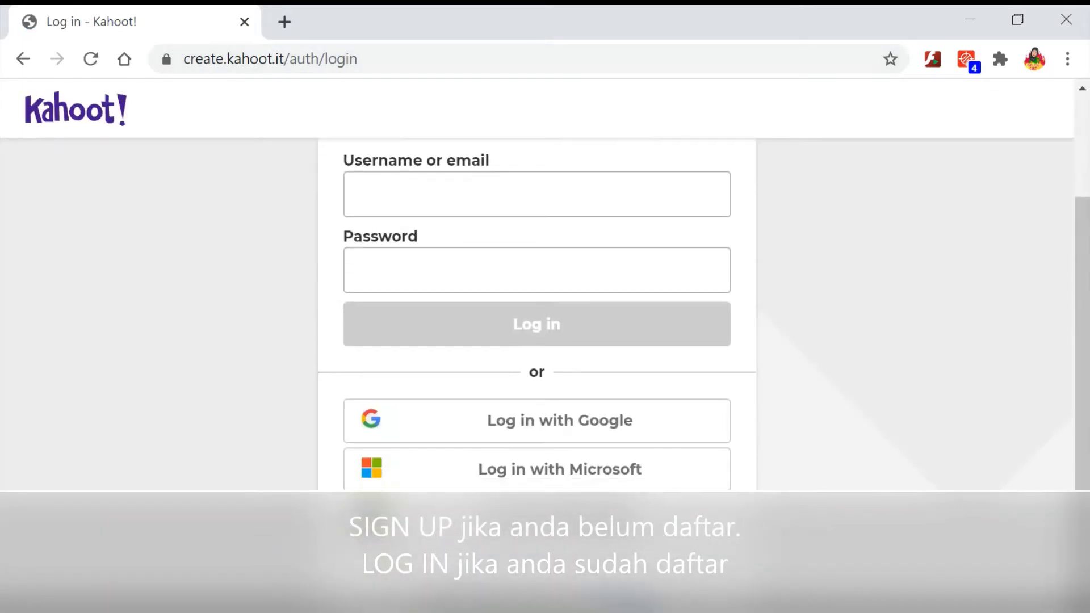
{"action": "left_click", "coordinate": [546, 430]}
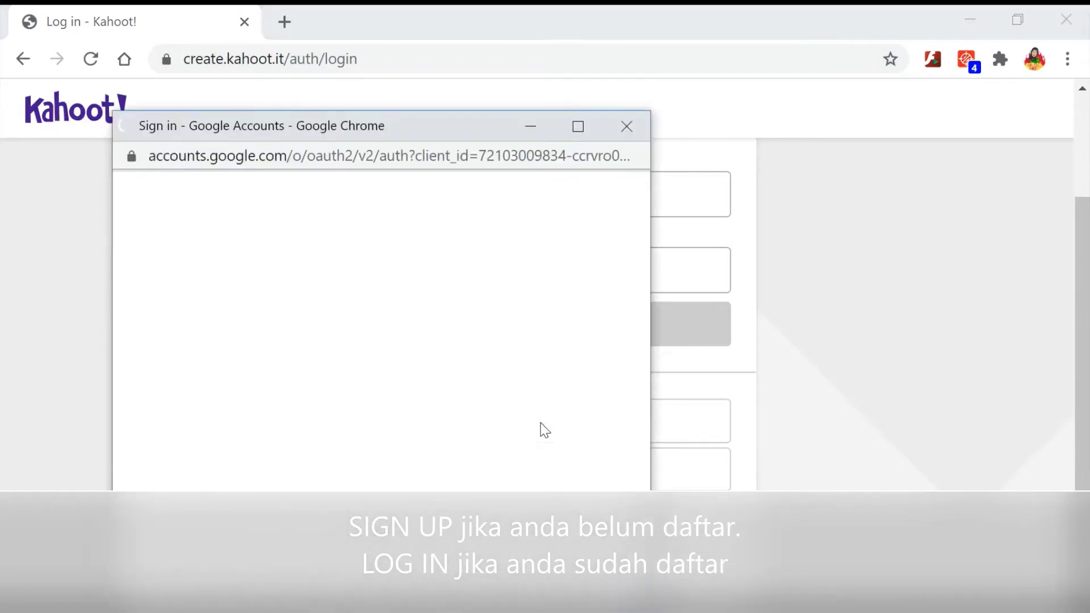
{"action": "left_click", "coordinate": [275, 381]}
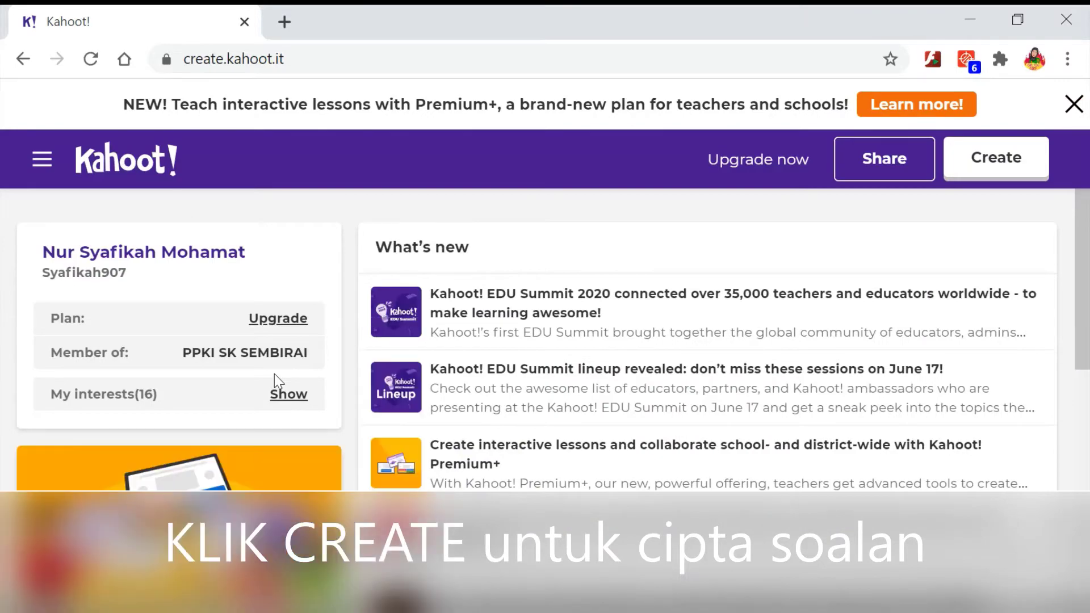
- Start creating a kahoot, look through the available templates, and choose the blank New kahoot option
{"action": "scroll", "coordinate": [274, 373], "scroll_direction": "down", "scroll_amount": 4}
{"action": "scroll", "coordinate": [274, 380], "scroll_direction": "down", "scroll_amount": 4}
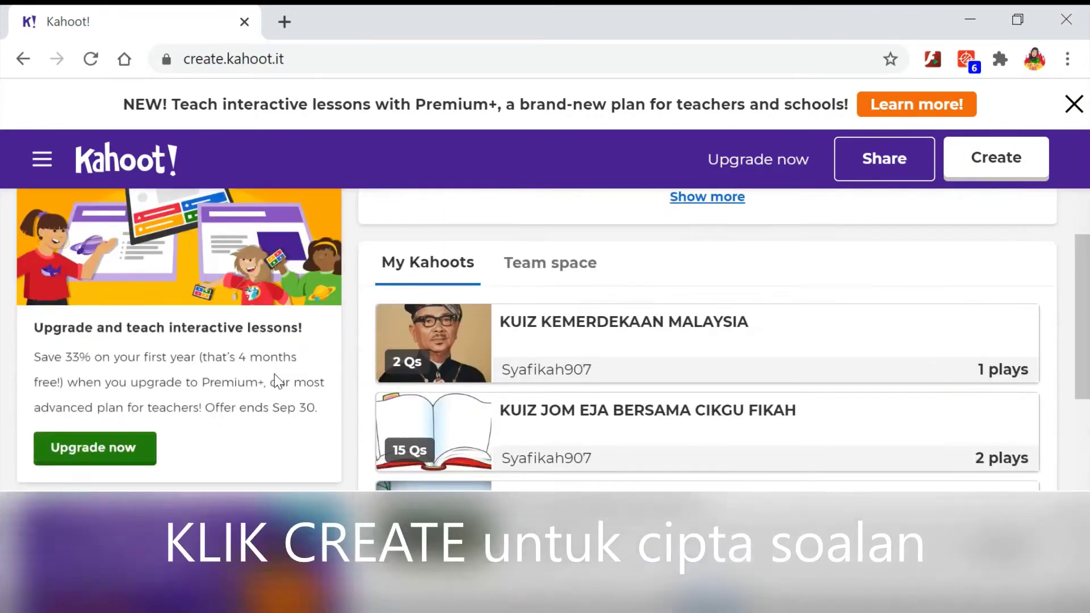
{"action": "left_click", "coordinate": [1006, 174]}
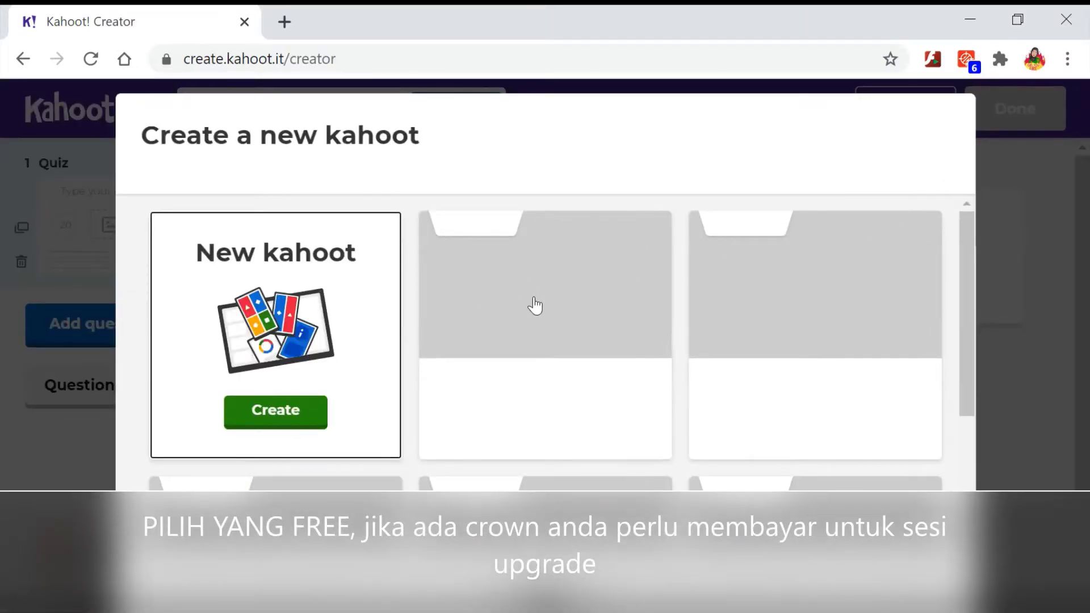
{"action": "scroll", "coordinate": [531, 286], "scroll_direction": "down", "scroll_amount": 2}
{"action": "scroll", "coordinate": [521, 282], "scroll_direction": "up", "scroll_amount": 2}
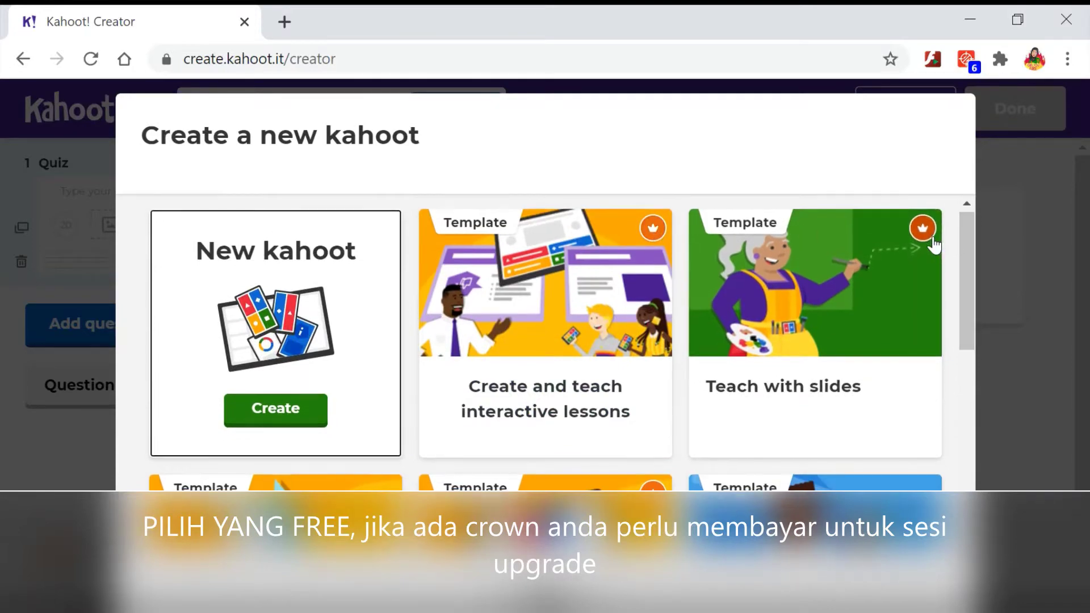
{"action": "scroll", "coordinate": [914, 267], "scroll_direction": "down", "scroll_amount": 5}
{"action": "scroll", "coordinate": [539, 340], "scroll_direction": "down", "scroll_amount": 4}
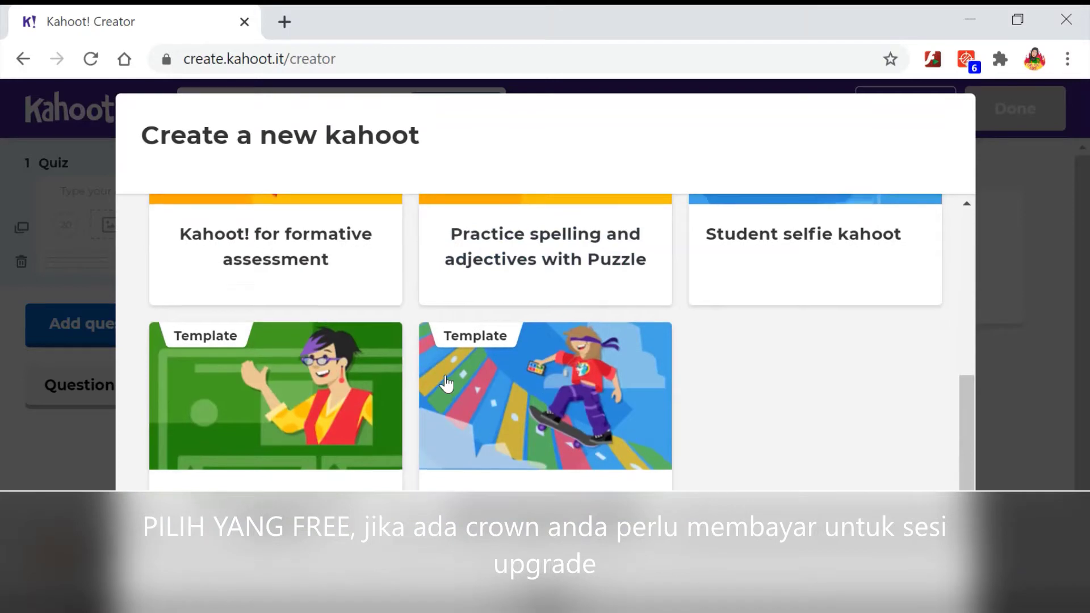
{"action": "scroll", "coordinate": [397, 377], "scroll_direction": "up", "scroll_amount": 9}
{"action": "left_click", "coordinate": [305, 316]}
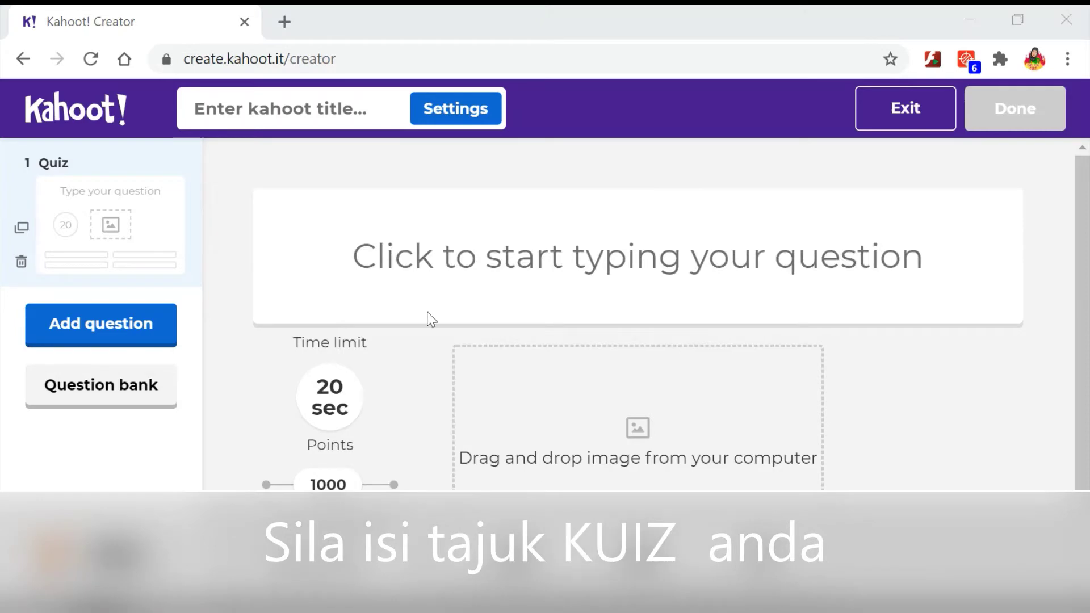
- Enter "KUIZ HARI MALAYSIA" as the title in the kahoot summary
{"action": "left_click", "coordinate": [333, 115]}
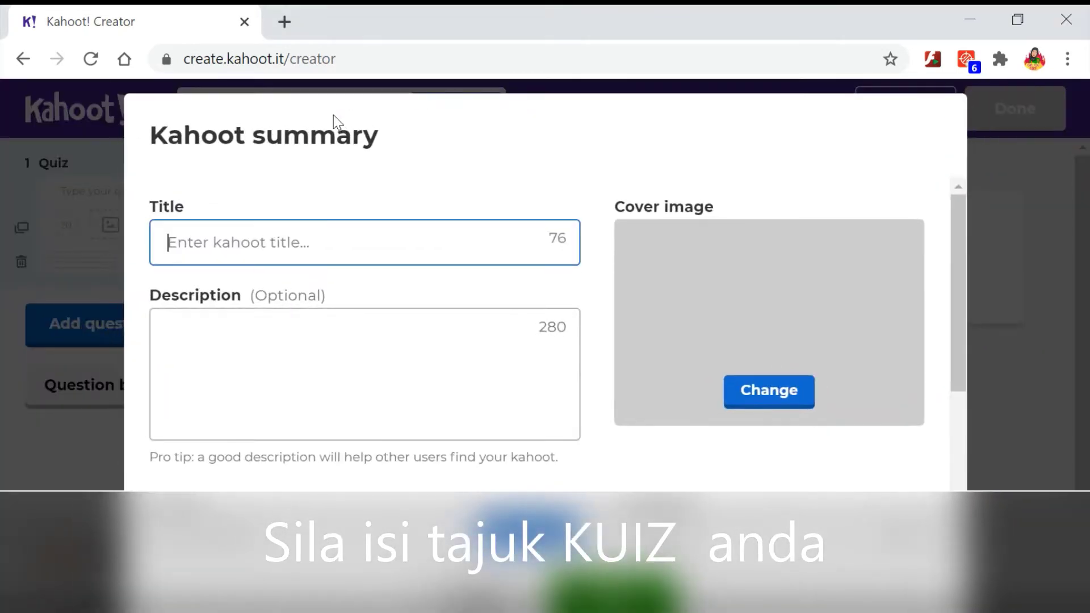
{"action": "type", "text": "ku"}
{"action": "key", "text": "BackSpace"}
{"action": "key", "text": "BackSpace"}
{"action": "type", "text": "KU"}
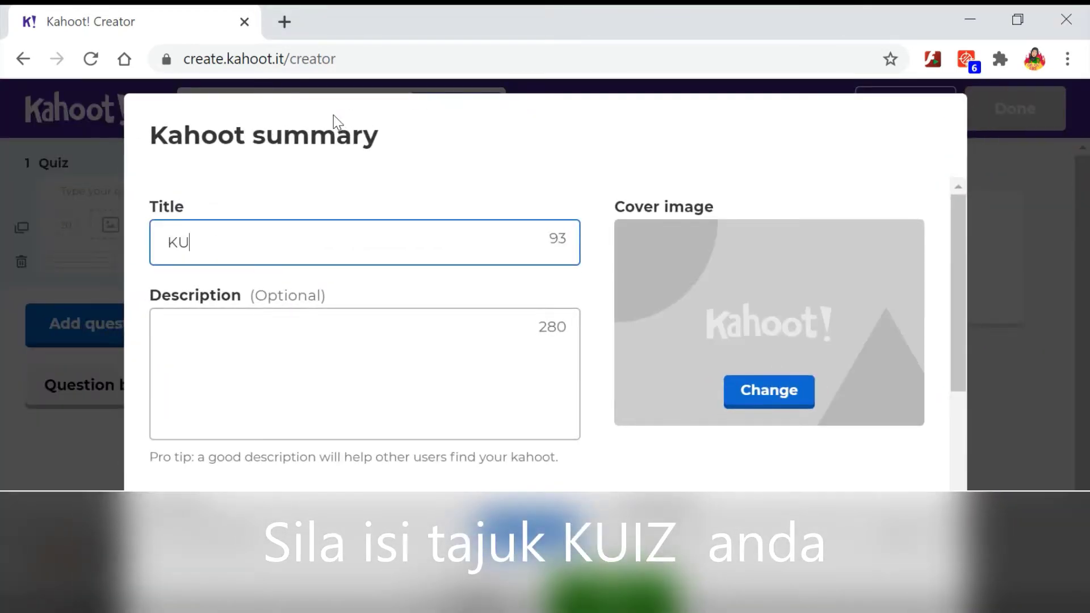
{"action": "type", "text": "IZ HARI MAL"}
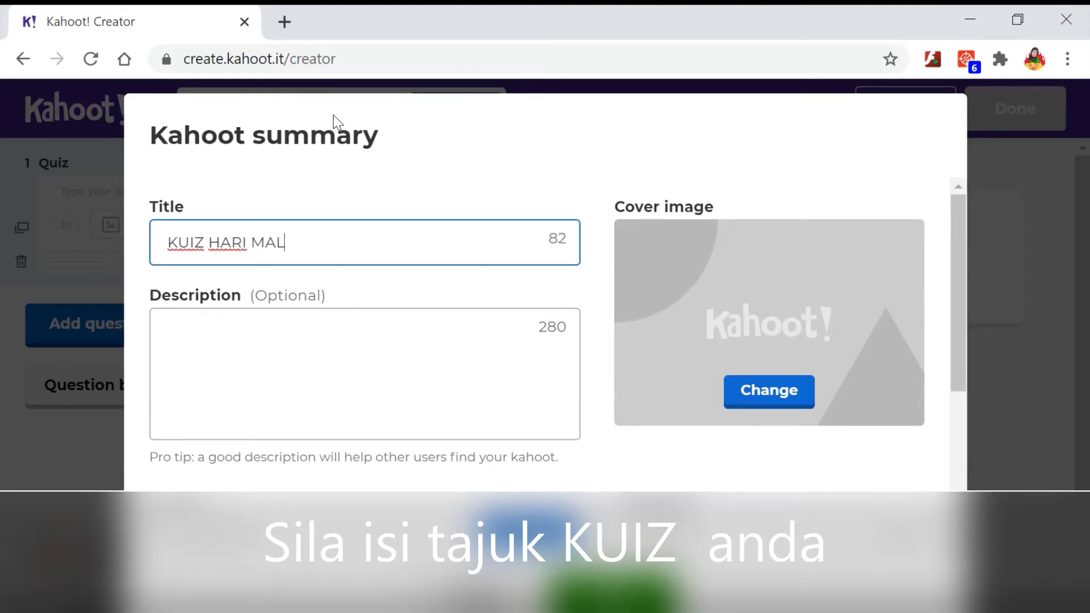
{"action": "type", "text": "AYSIA"}
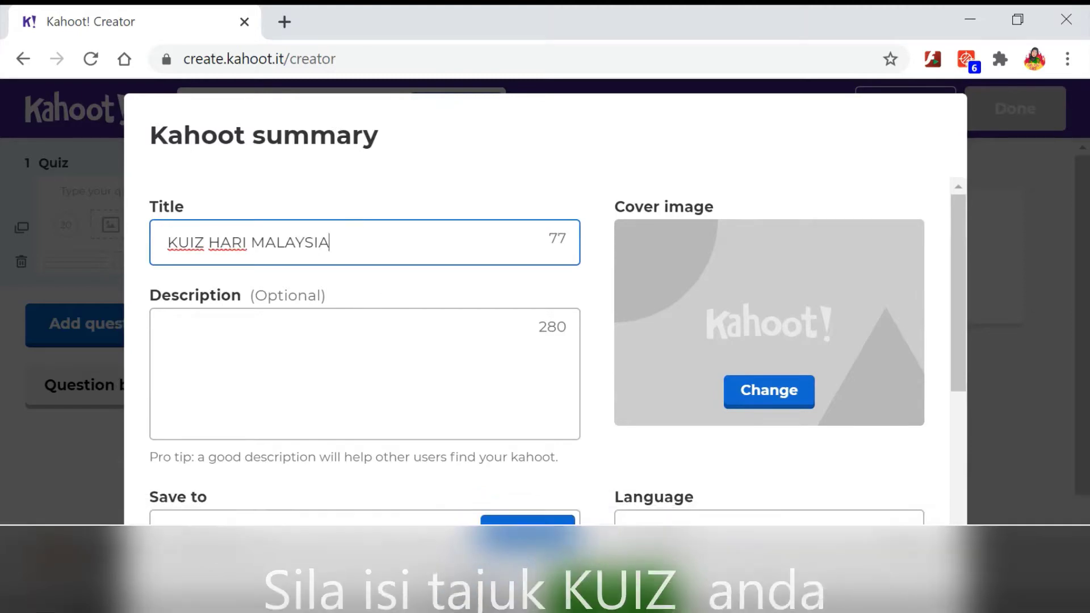
- Enter the kahoot description "MENILAI SEJAUH MANA KEFAHAMAN MURID UNTUK TOPIK HARI MALAYSIA"
{"action": "left_click", "coordinate": [168, 331]}
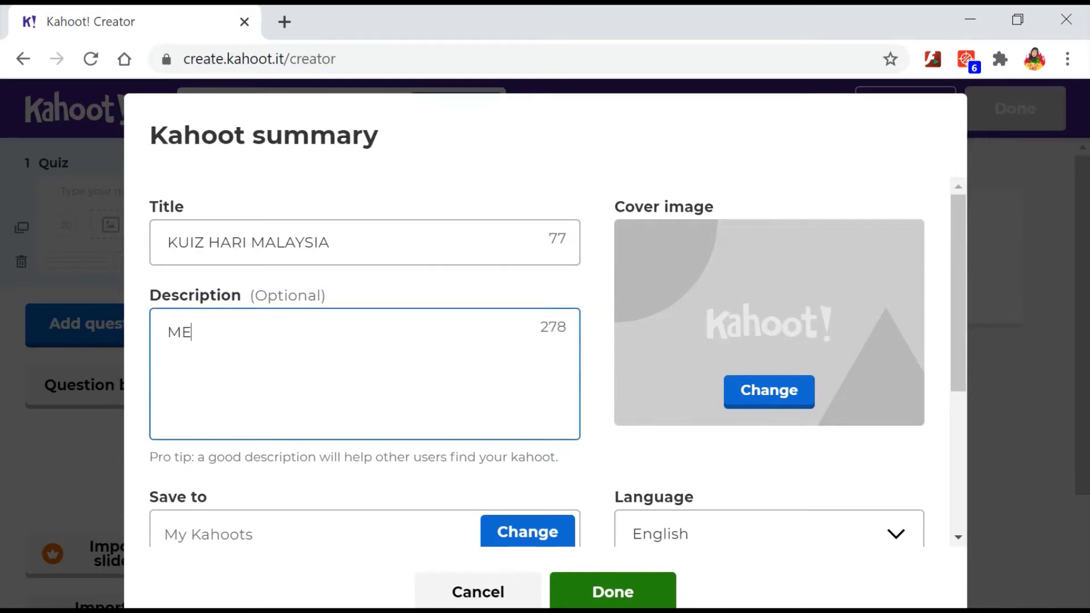
{"action": "type", "text": "MENILAI SEJAU"}
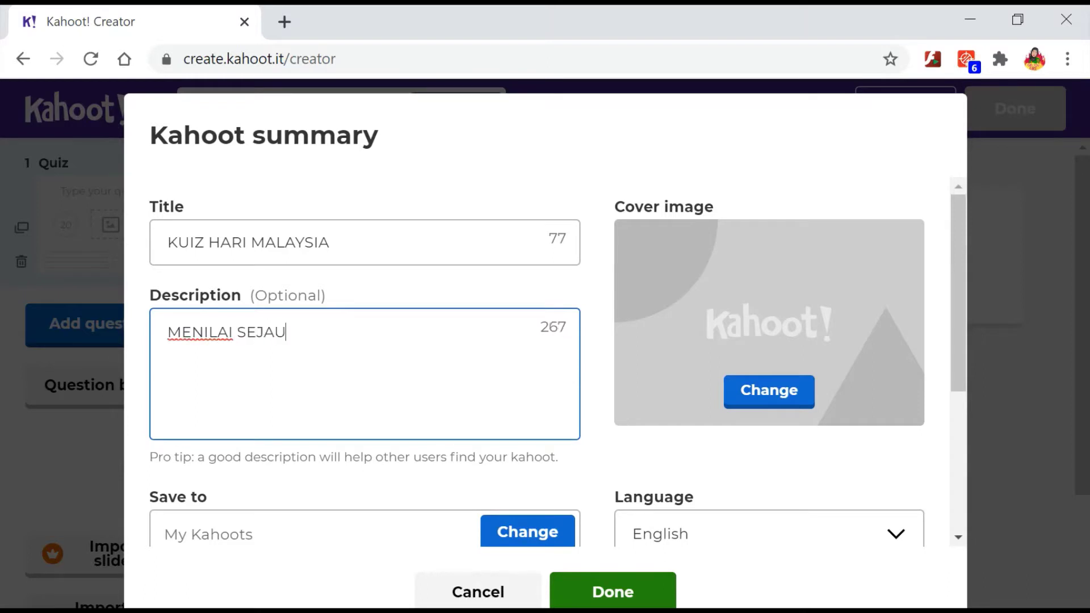
{"action": "type", "text": "H MANA KEF"}
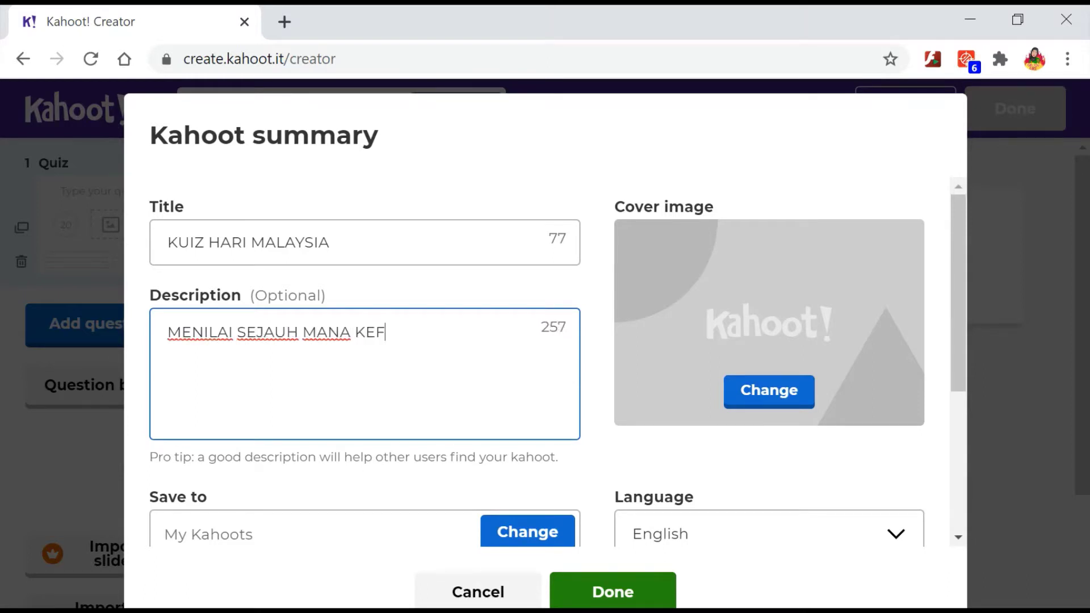
{"action": "type", "text": "AHAMAN MURID "}
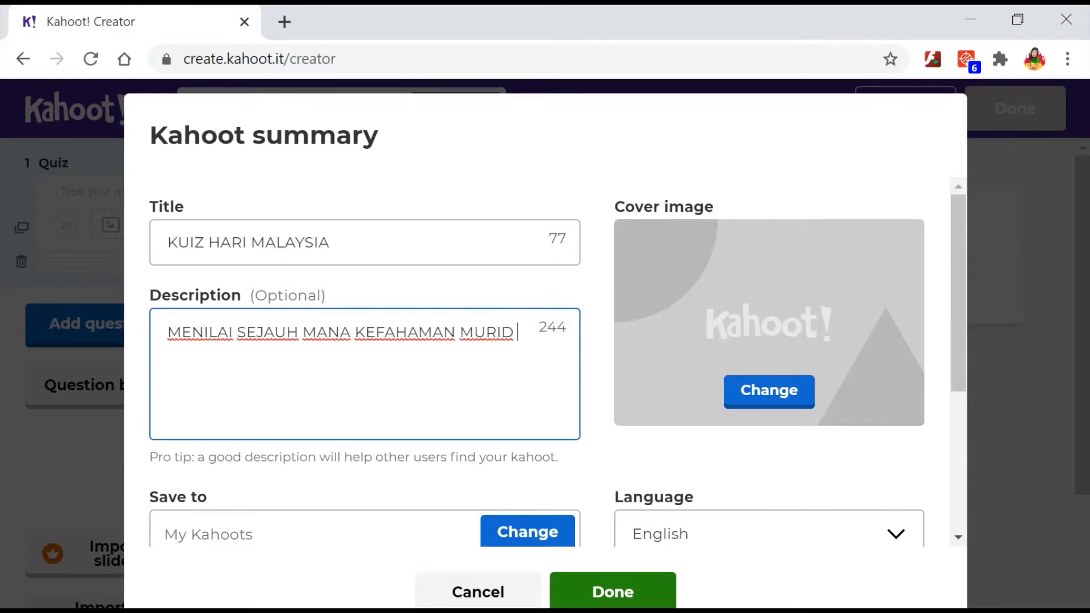
{"action": "type", "text": "UNTUK "}
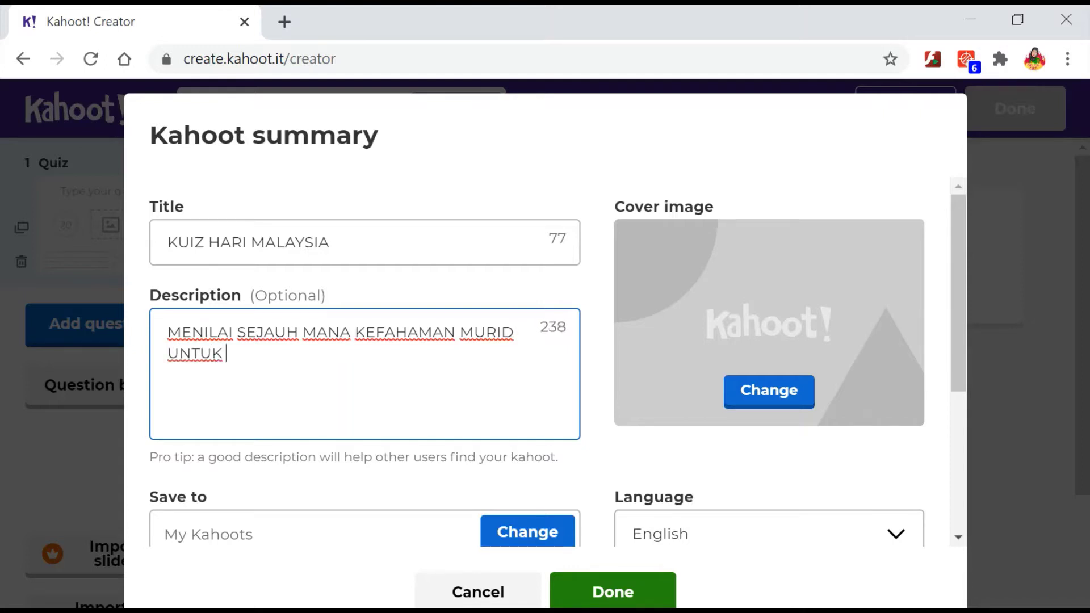
{"action": "type", "text": "TOPIK HARI"}
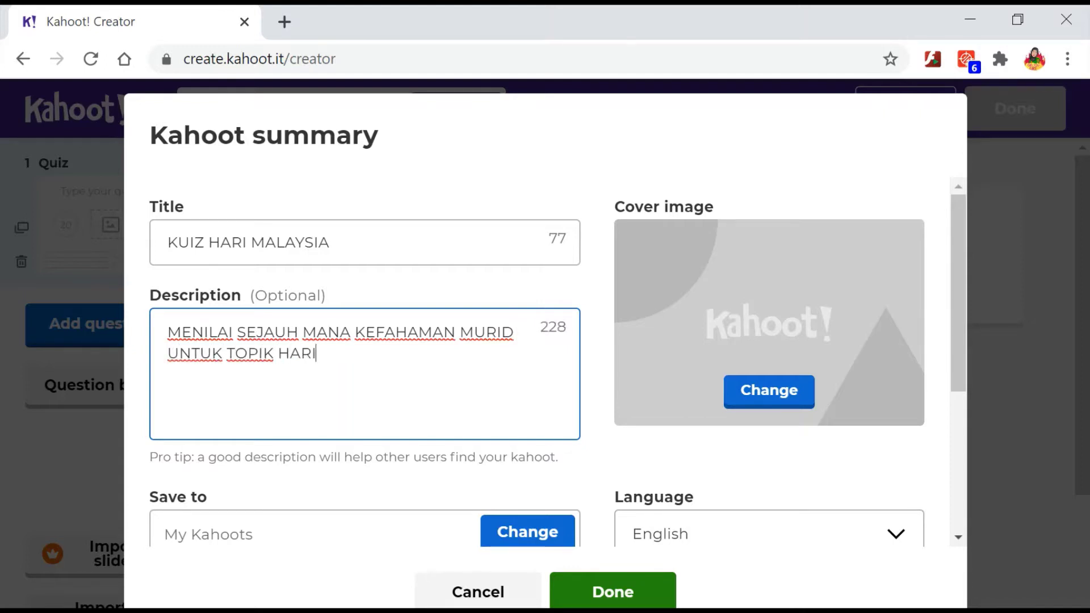
{"action": "key", "text": "BackSpace"}
{"action": "key", "text": "BackSpace"}
{"action": "key", "text": "BackSpace"}
{"action": "type", "text": "RI MELAYSIA"}
- Review the remaining kahoot summary settings, including language, visibility and the lobby music choices
{"action": "scroll", "coordinate": [251, 330], "scroll_direction": "down", "scroll_amount": 5}
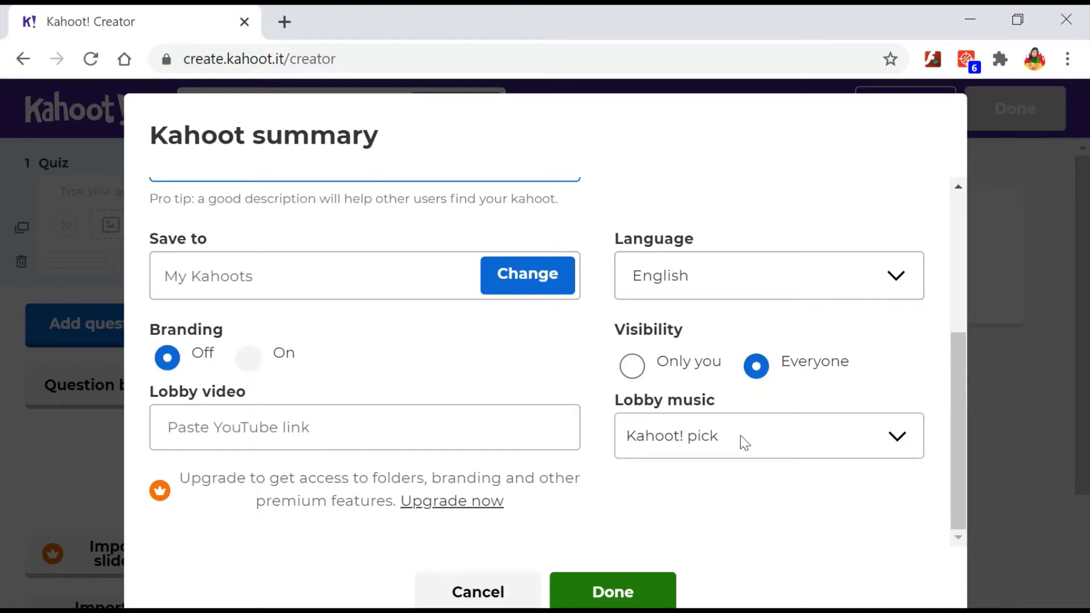
{"action": "scroll", "coordinate": [774, 479], "scroll_direction": "up", "scroll_amount": 2}
{"action": "scroll", "coordinate": [780, 462], "scroll_direction": "down", "scroll_amount": 2}
{"action": "left_click", "coordinate": [787, 448]}
{"action": "left_click", "coordinate": [788, 450]}
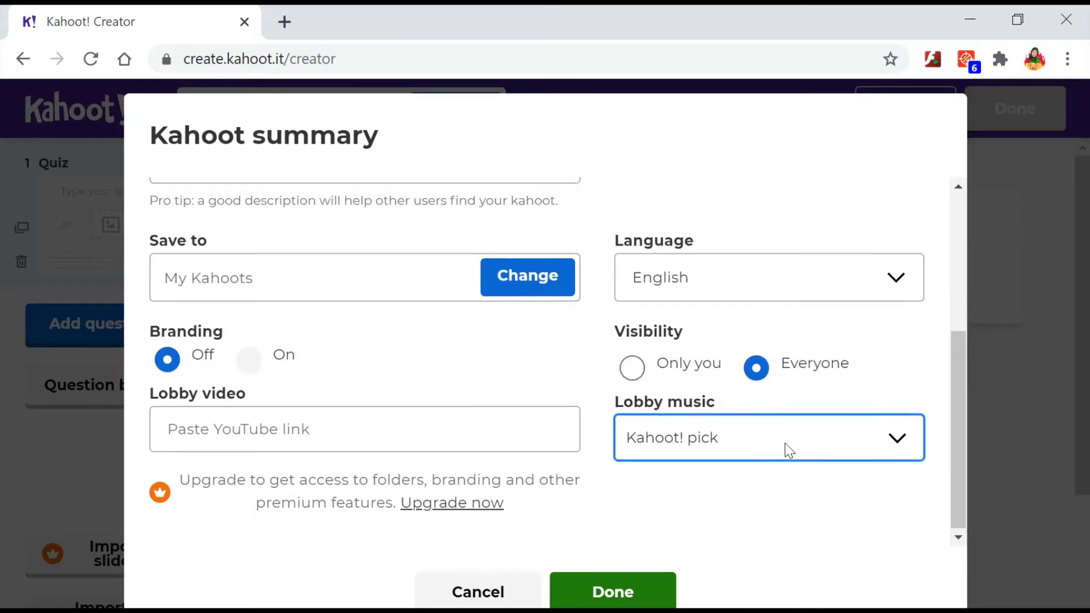
- Search the Kahoot! image library for "MALAYSIA" pictures to use as the cover image
{"action": "scroll", "coordinate": [783, 449], "scroll_direction": "up", "scroll_amount": 2}
{"action": "scroll", "coordinate": [781, 267], "scroll_direction": "up", "scroll_amount": 2}
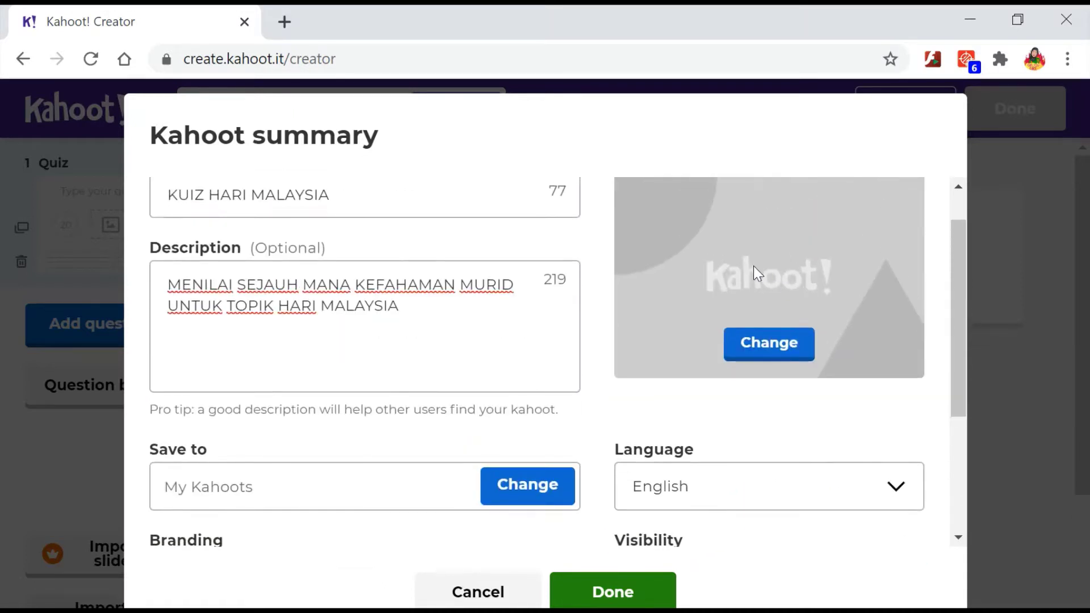
{"action": "left_click", "coordinate": [774, 339]}
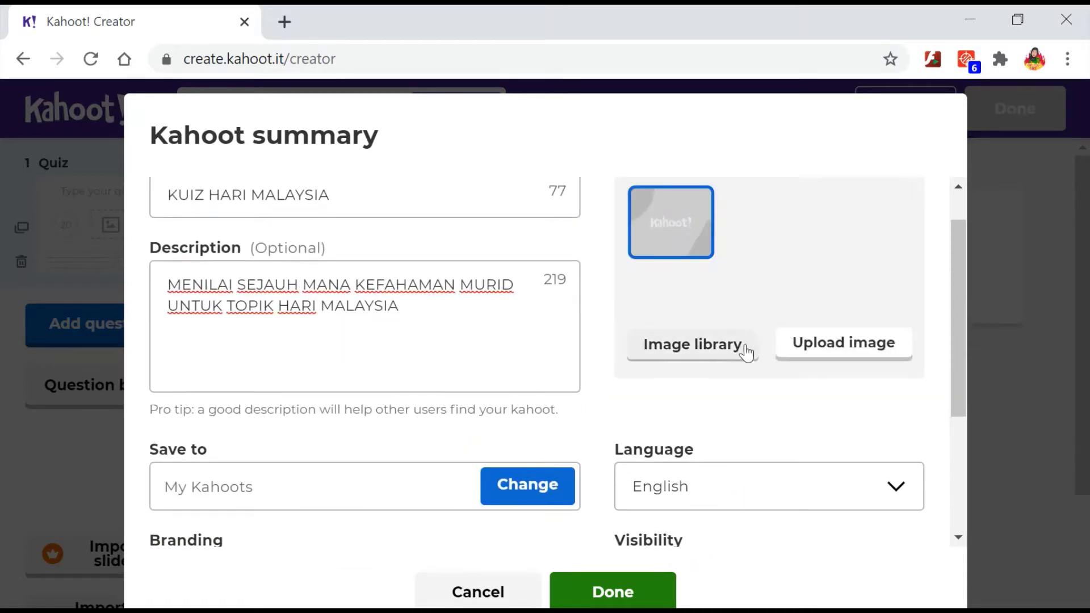
{"action": "left_click", "coordinate": [717, 356]}
{"action": "type", "text": "M"}
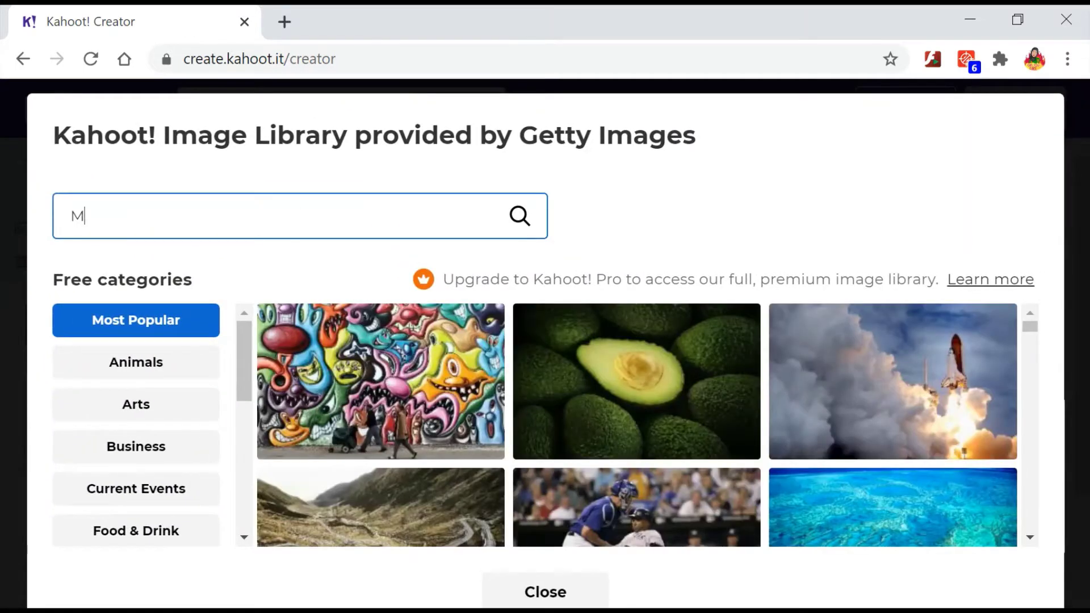
{"action": "type", "text": "ALAYSOA"}
{"action": "key", "text": "Return"}
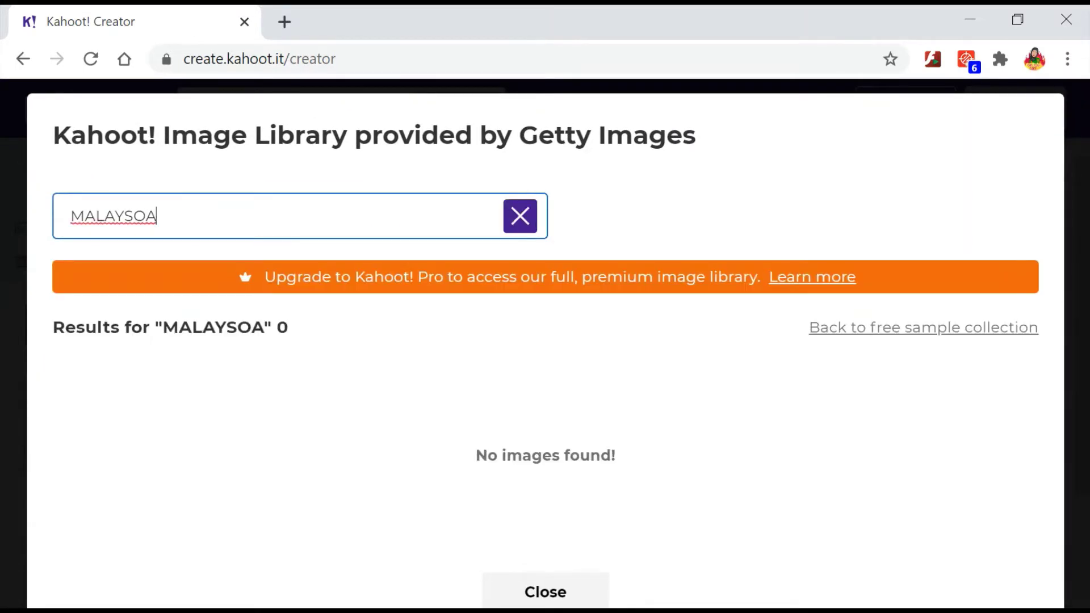
{"action": "key", "text": "BackSpace"}
{"action": "key", "text": "BackSpace"}
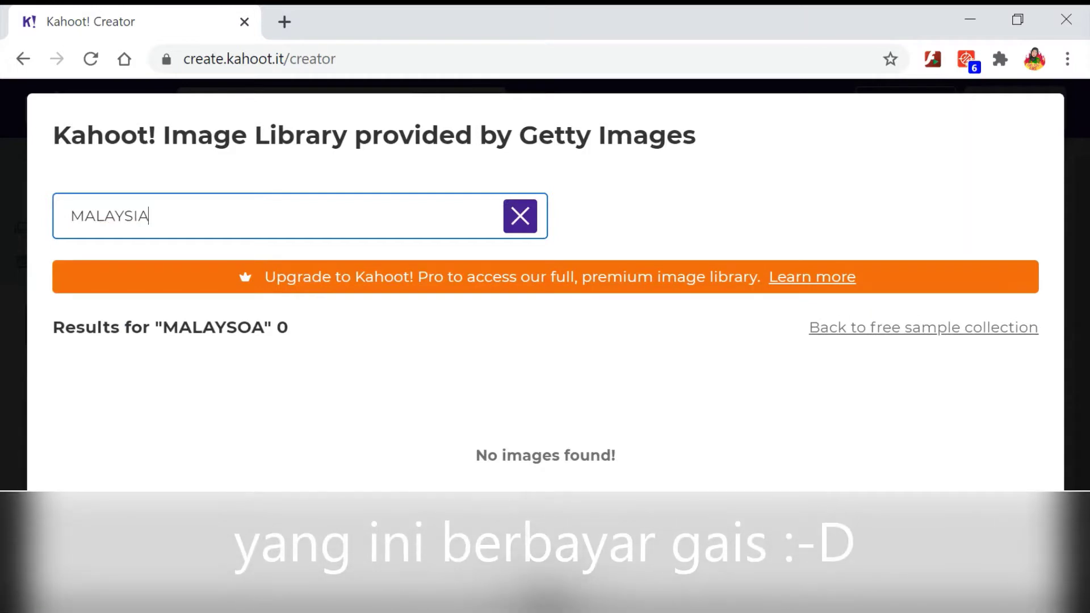
{"action": "key", "text": "Return"}
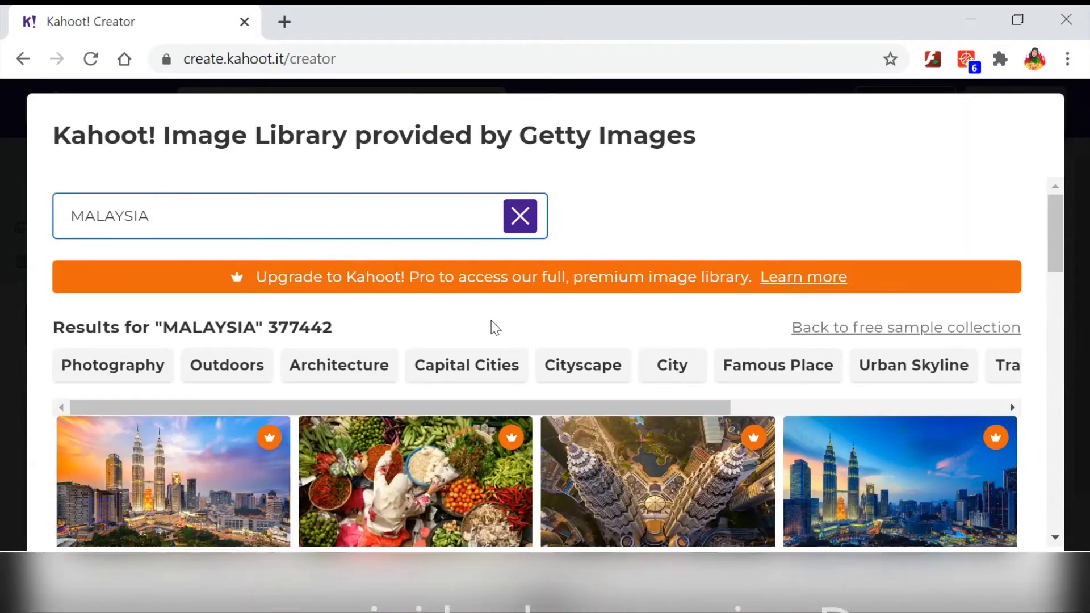
- Browse the Malaysia pictures in the image library and close it without choosing one
{"action": "scroll", "coordinate": [495, 327], "scroll_direction": "down", "scroll_amount": 3}
{"action": "scroll", "coordinate": [497, 332], "scroll_direction": "down", "scroll_amount": 12}
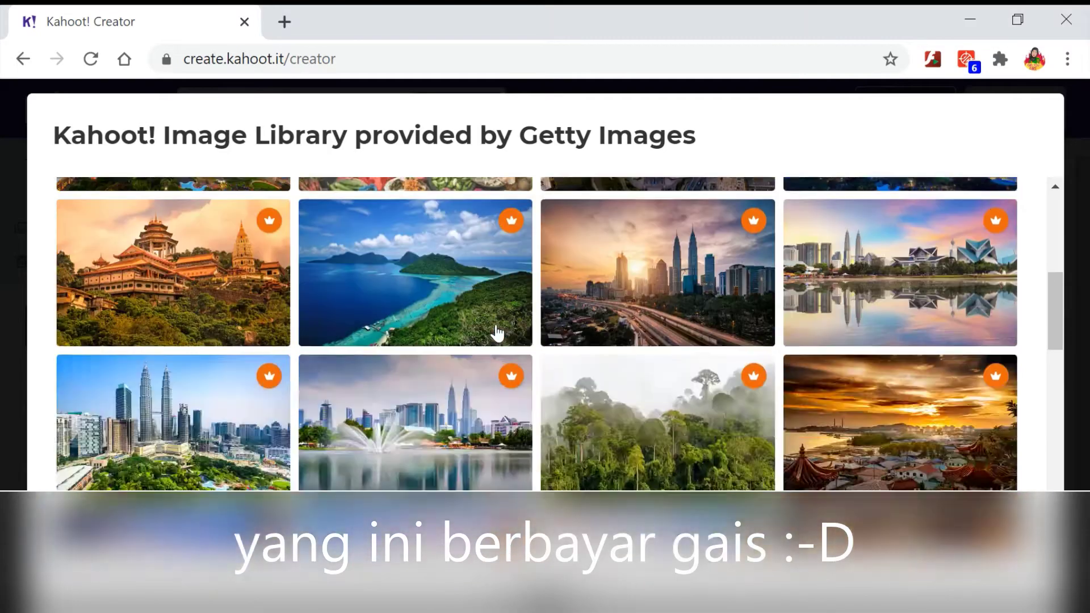
{"action": "scroll", "coordinate": [496, 331], "scroll_direction": "up", "scroll_amount": 8}
{"action": "scroll", "coordinate": [496, 333], "scroll_direction": "up", "scroll_amount": 6}
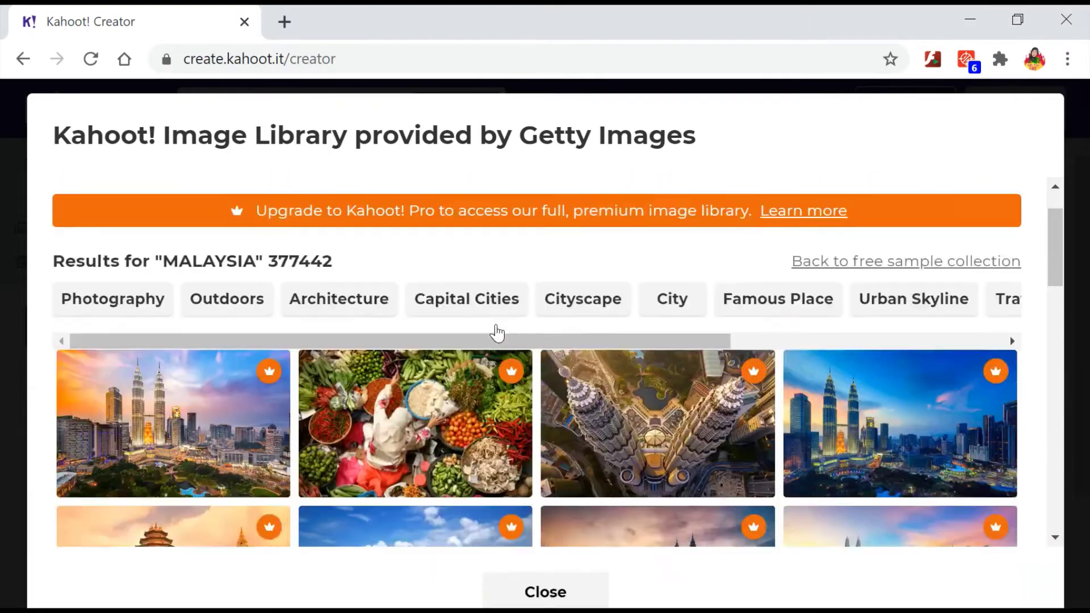
{"action": "left_click", "coordinate": [548, 595]}
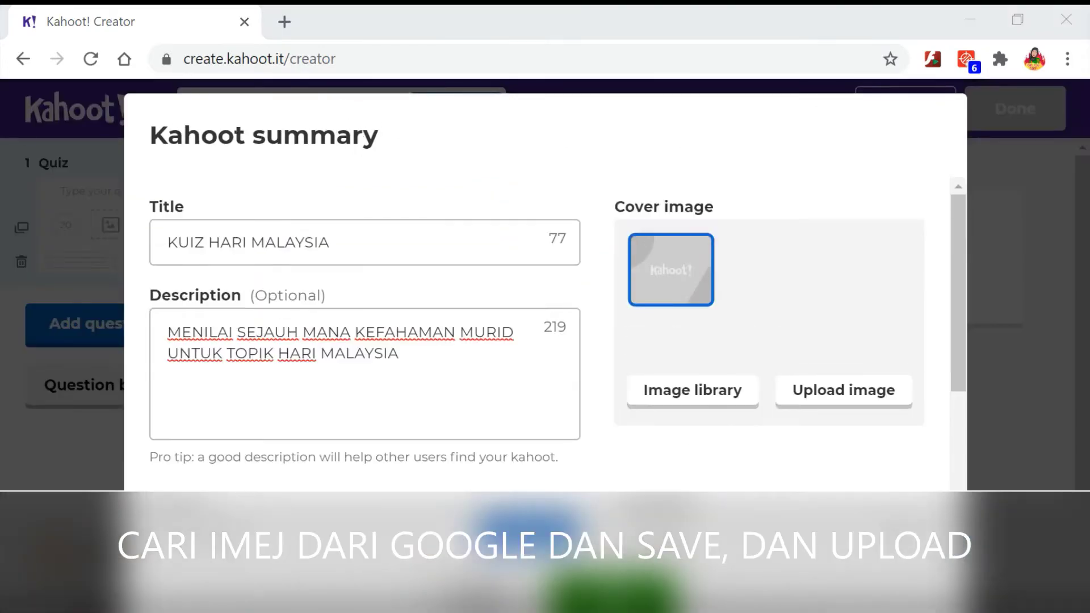
- Search Google for "MALAYSIA" in a new browser tab and switch to the image results
{"action": "left_click", "coordinate": [283, 21]}
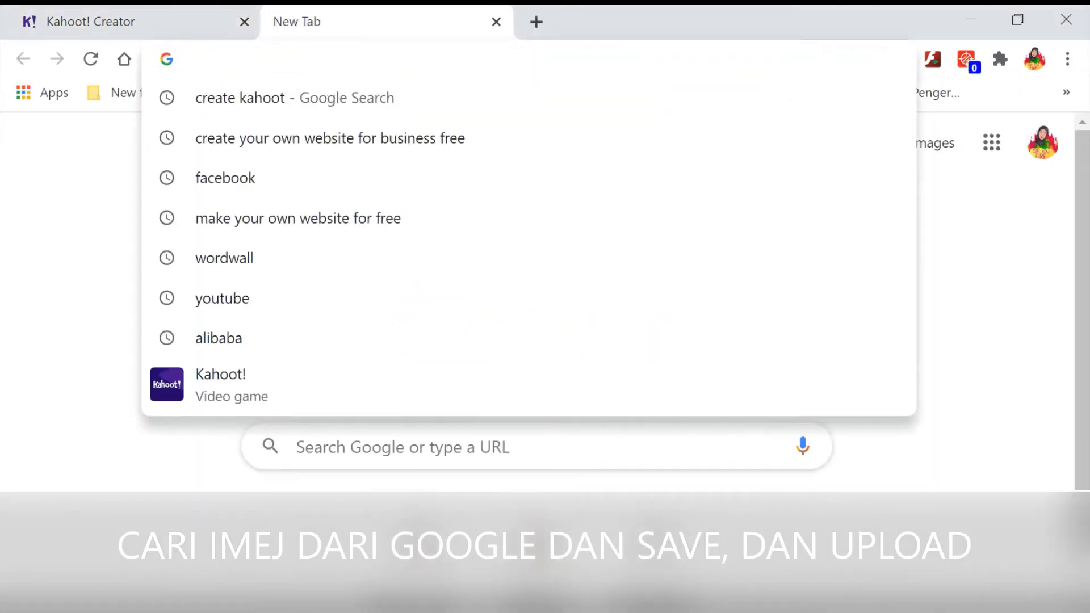
{"action": "type", "text": "MALAYSIOA"}
{"action": "key", "text": "Return"}
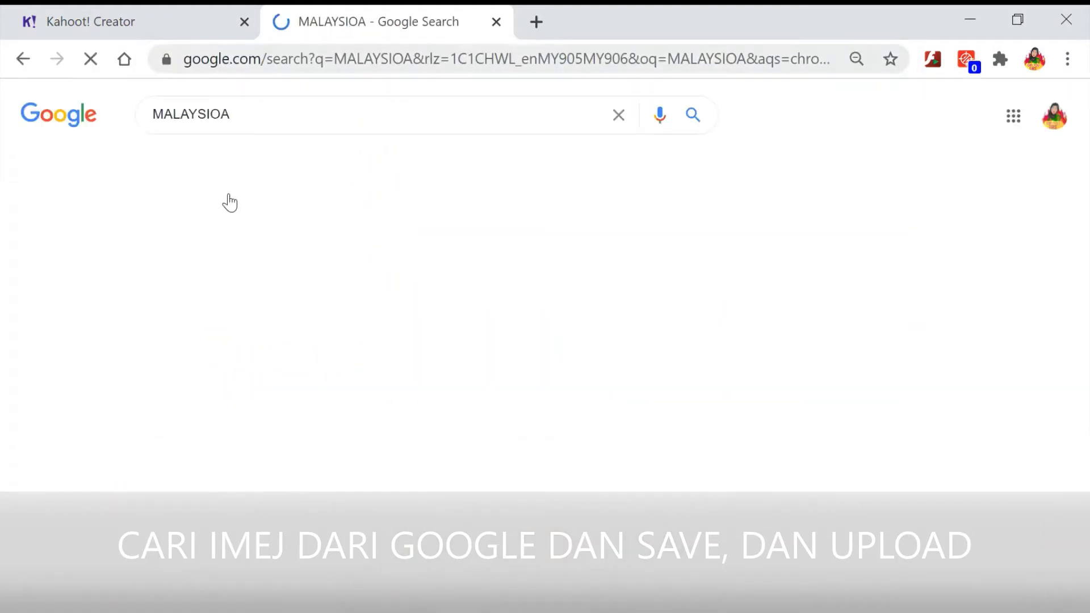
{"action": "left_click", "coordinate": [306, 244]}
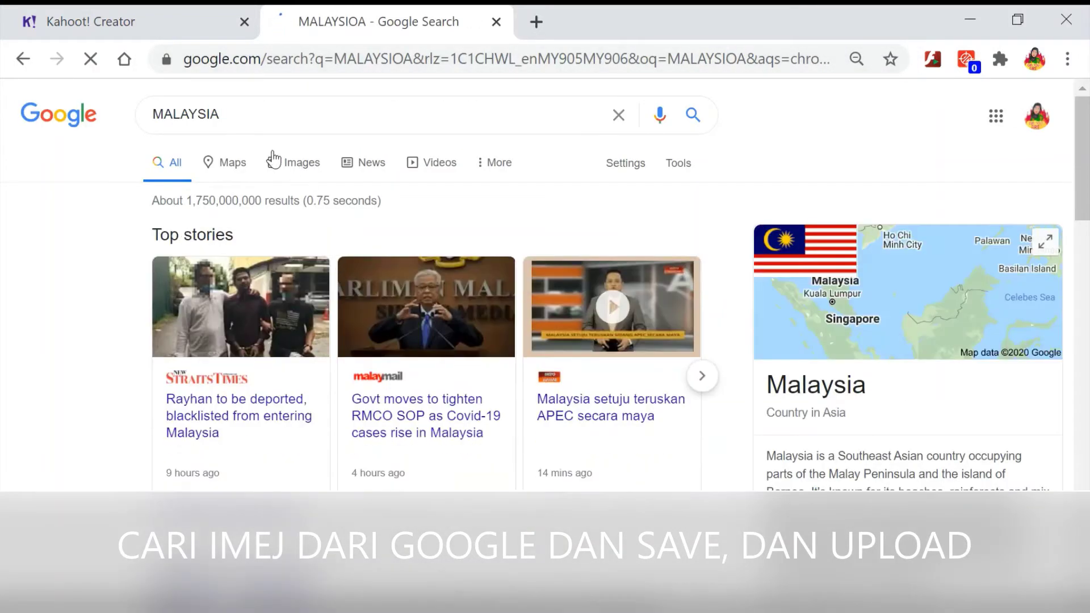
{"action": "left_click", "coordinate": [299, 168]}
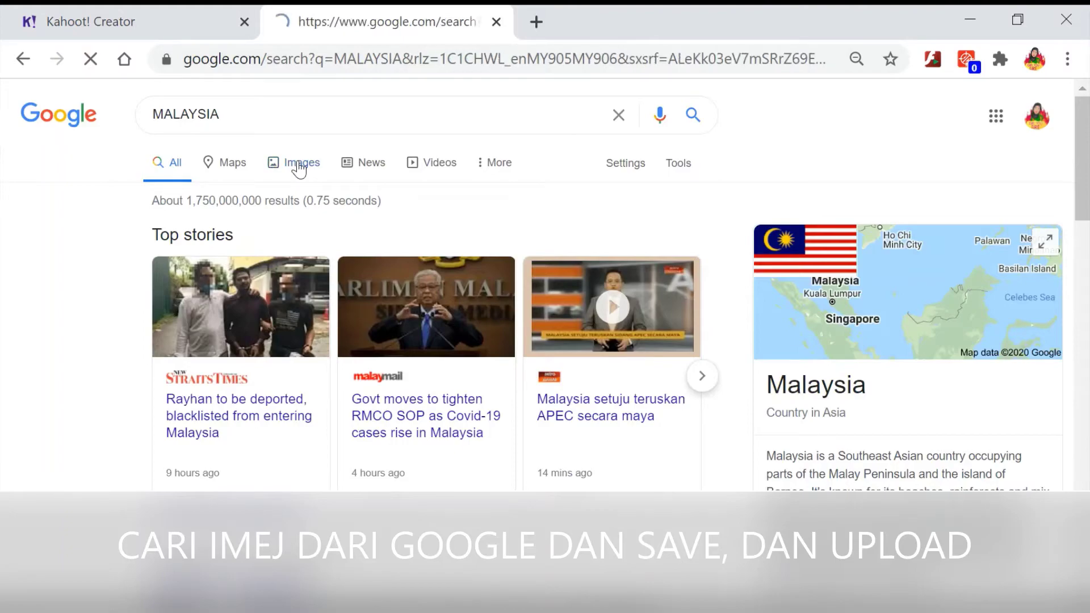
- Save the Malaysian flag picture from the Wikipedia image result to the Downloads folder as a PNG named "MALAYSIA"
{"action": "scroll", "coordinate": [499, 281], "scroll_direction": "down", "scroll_amount": 8}
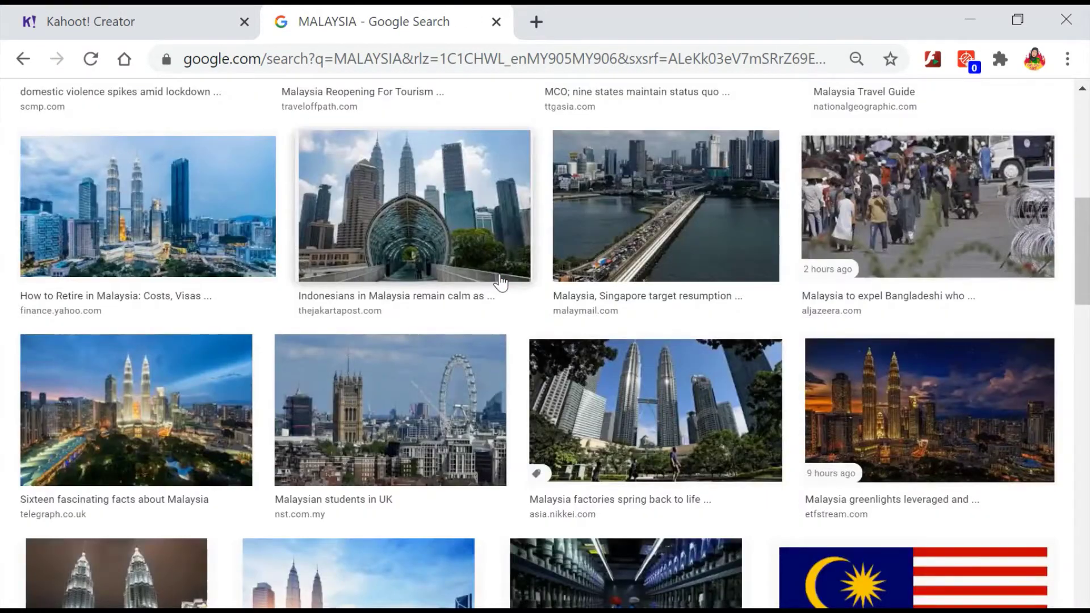
{"action": "scroll", "coordinate": [500, 281], "scroll_direction": "down", "scroll_amount": 3}
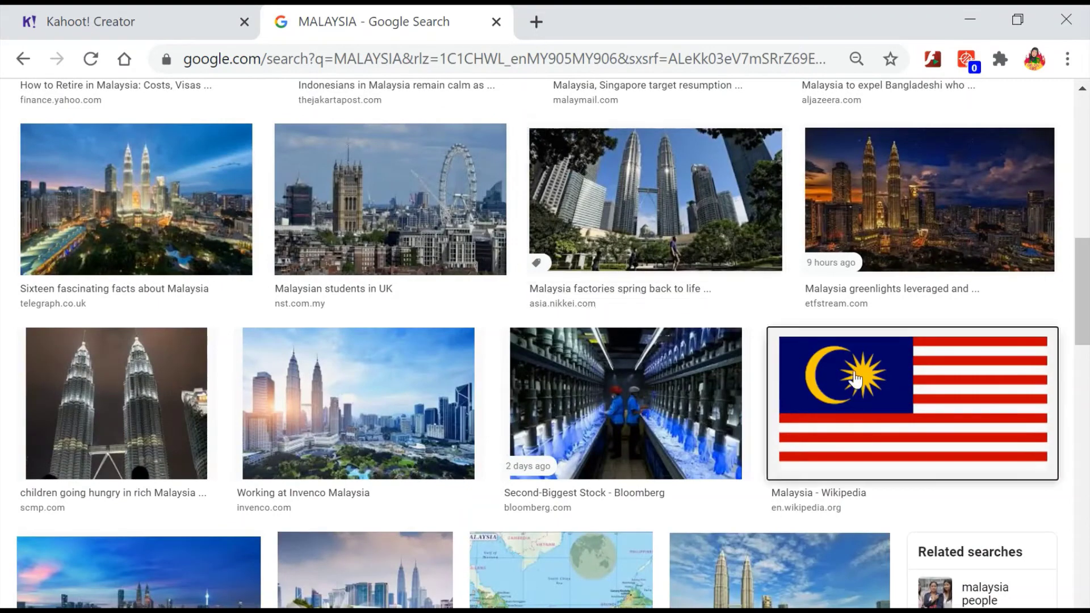
{"action": "right_click", "coordinate": [856, 378]}
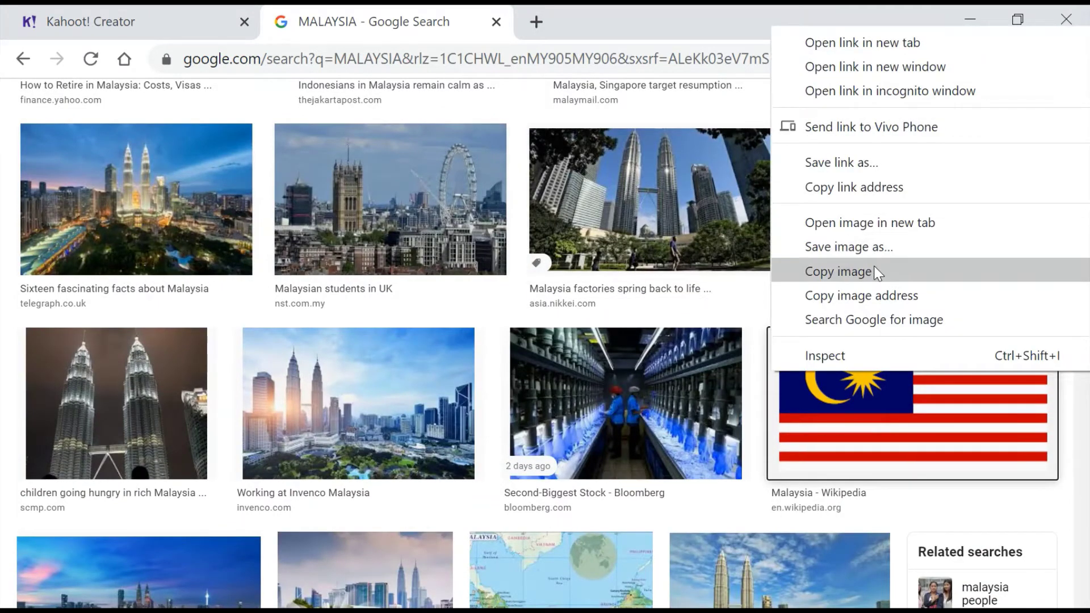
{"action": "left_click", "coordinate": [851, 247]}
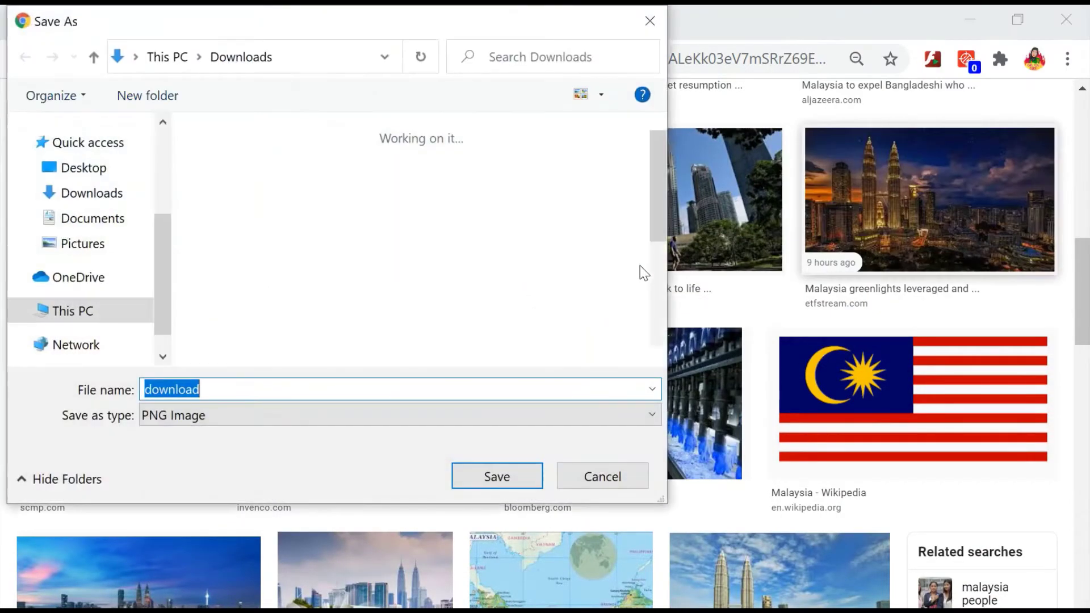
{"action": "type", "text": "MALAYSIA"}
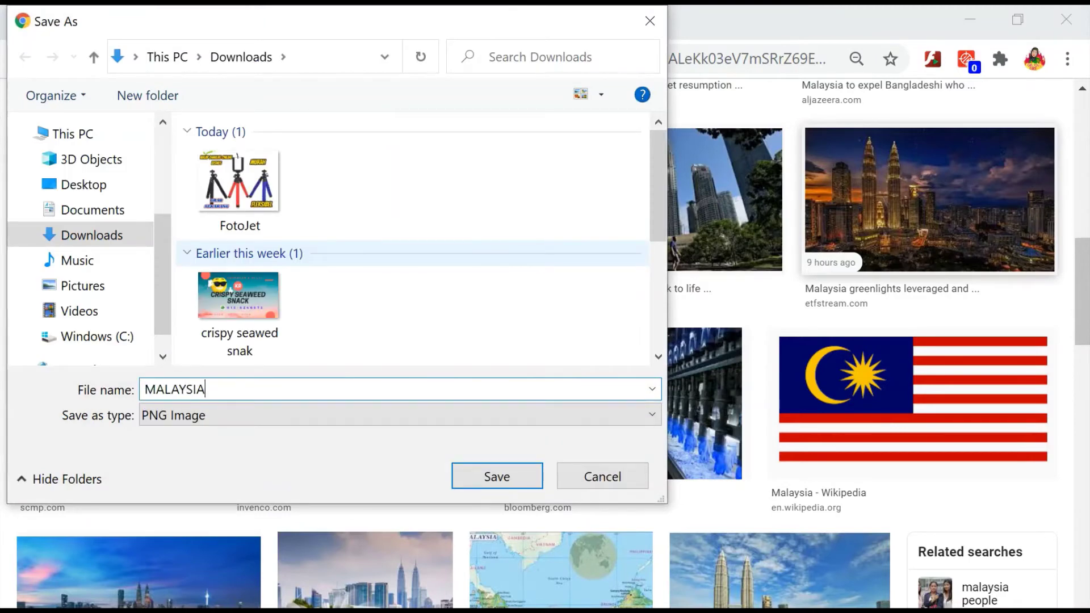
{"action": "key", "text": "Return"}
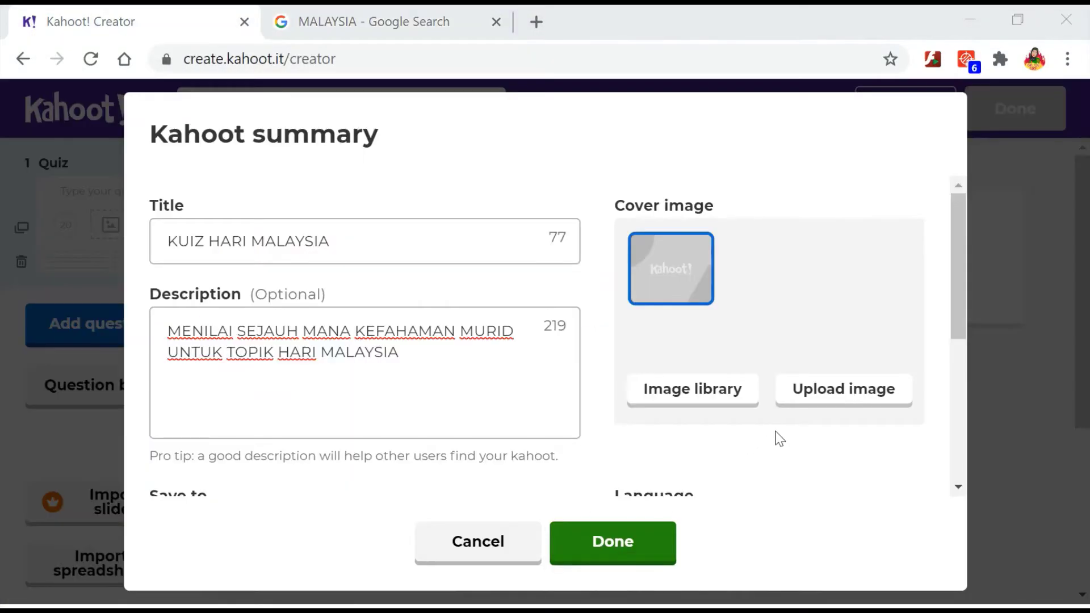
- Switch to the Kahoot! creator, upload the MALAYSIA file from Downloads as the cover image, and save the kahoot summary
{"action": "left_click", "coordinate": [836, 400]}
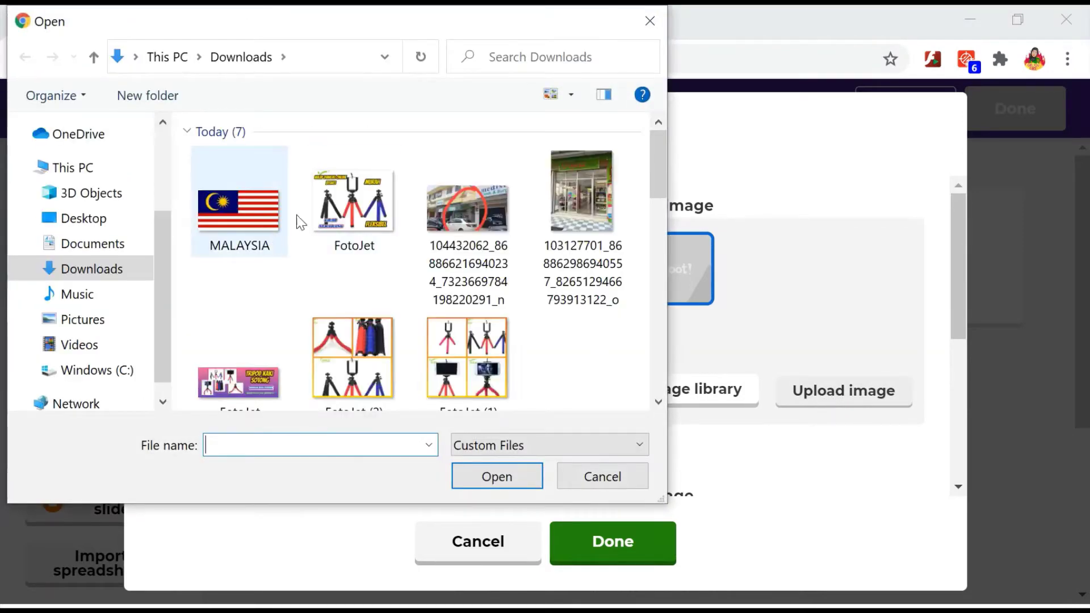
{"action": "left_click", "coordinate": [241, 210]}
{"action": "left_click", "coordinate": [499, 477]}
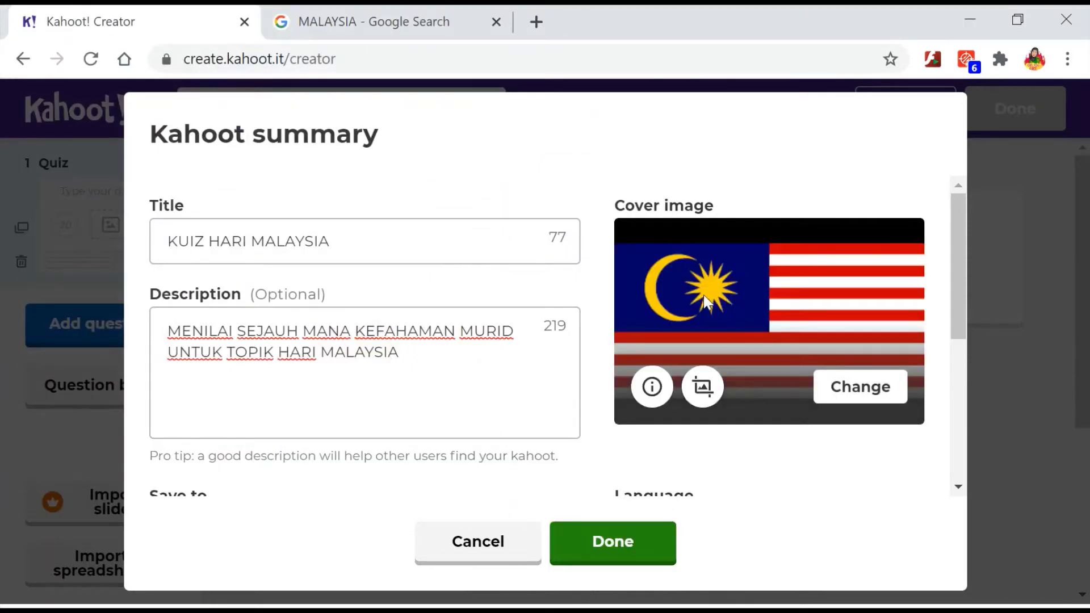
{"action": "scroll", "coordinate": [754, 377], "scroll_direction": "down", "scroll_amount": 5}
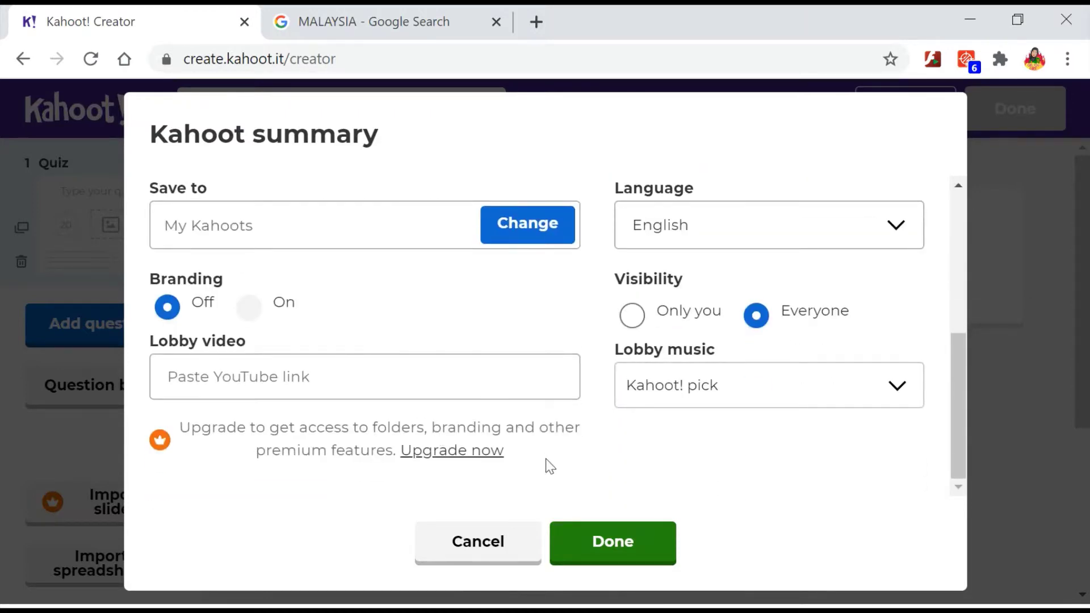
{"action": "left_click", "coordinate": [609, 542]}
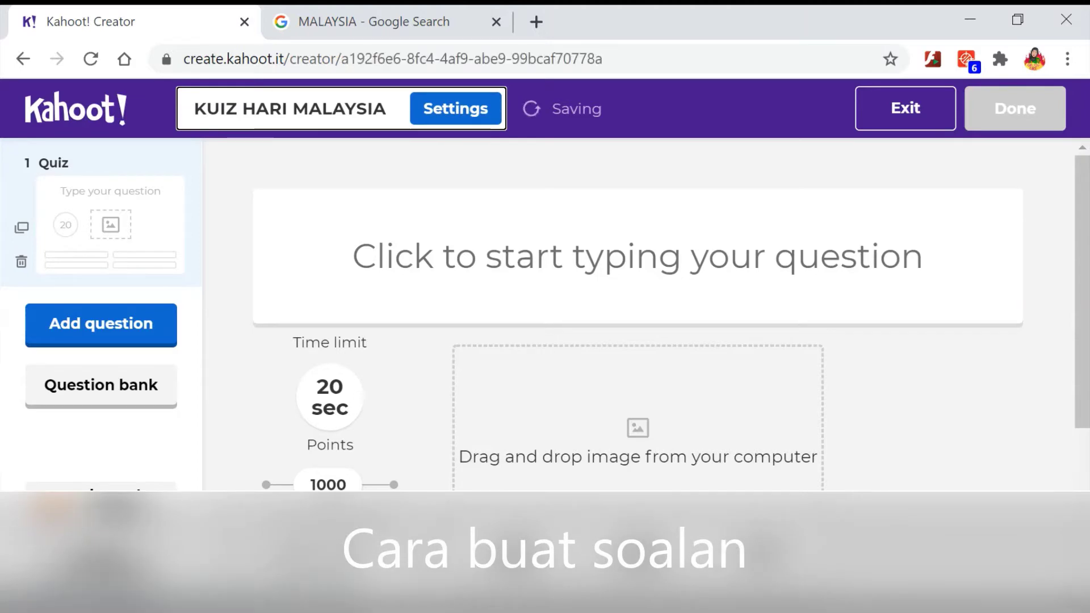
- Enter "Apakah maksud HARI MALAYSIA?" as the text of the first quiz question
{"action": "left_click", "coordinate": [637, 256]}
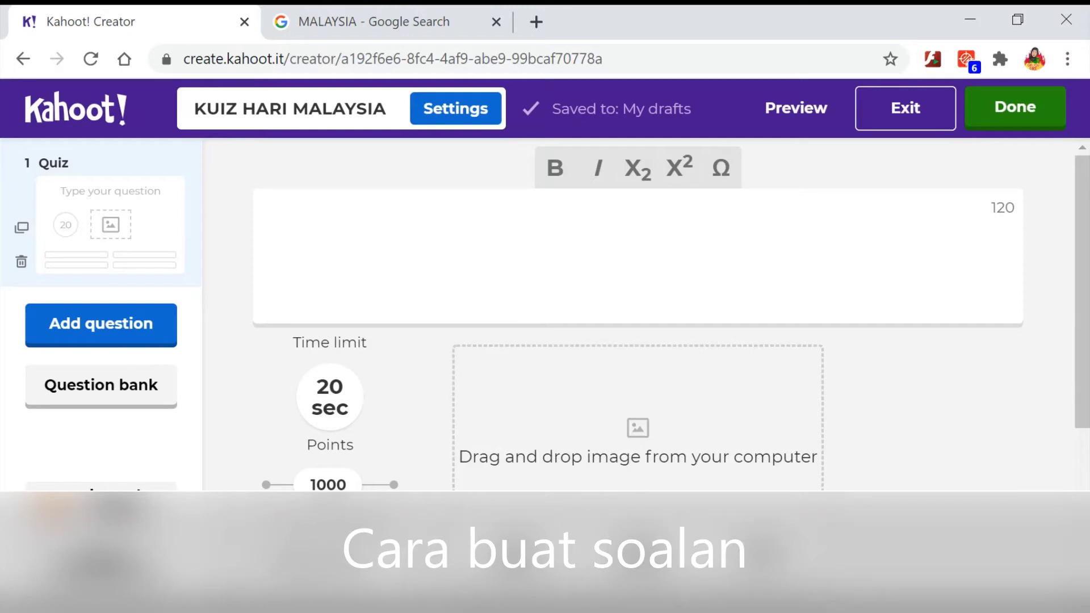
{"action": "type", "text": "APAKAH"}
{"action": "key", "text": "BackSpace"}
{"action": "key", "text": "BackSpace"}
{"action": "key", "text": "BackSpace"}
{"action": "key", "text": "BackSpace"}
{"action": "key", "text": "BackSpace"}
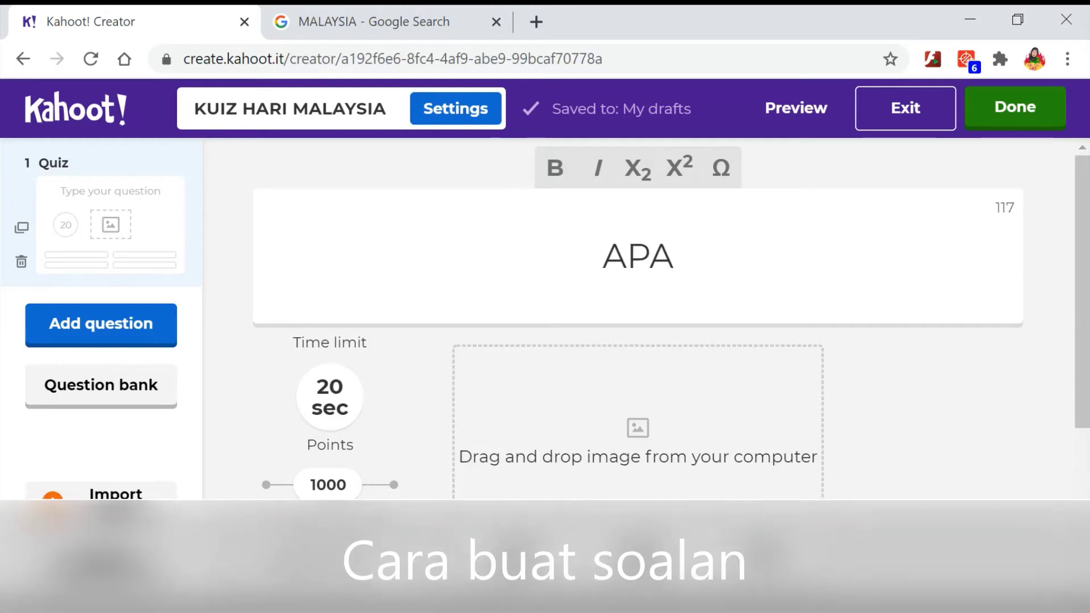
{"action": "type", "text": "pakah maksud HA"}
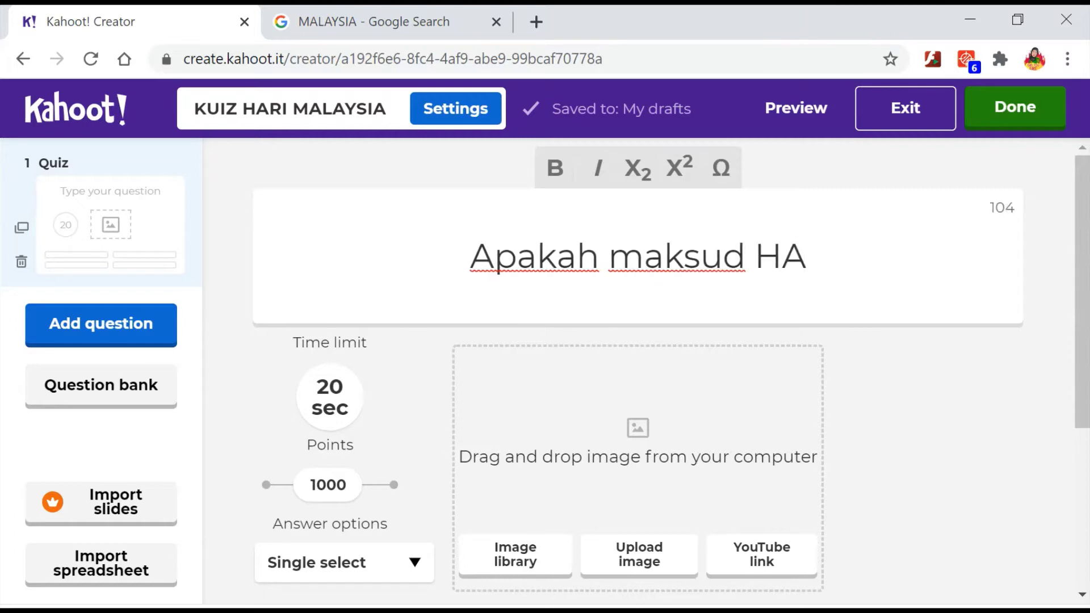
{"action": "type", "text": "r"}
{"action": "key", "text": "BackSpace"}
{"action": "type", "text": "RI MA"}
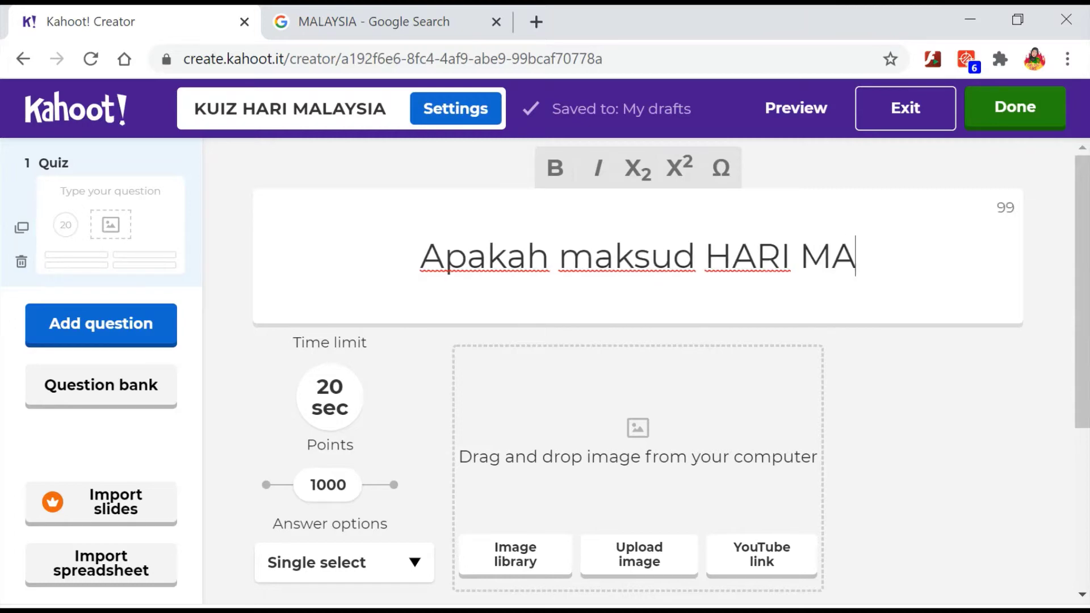
{"action": "type", "text": "LAYSIA"}
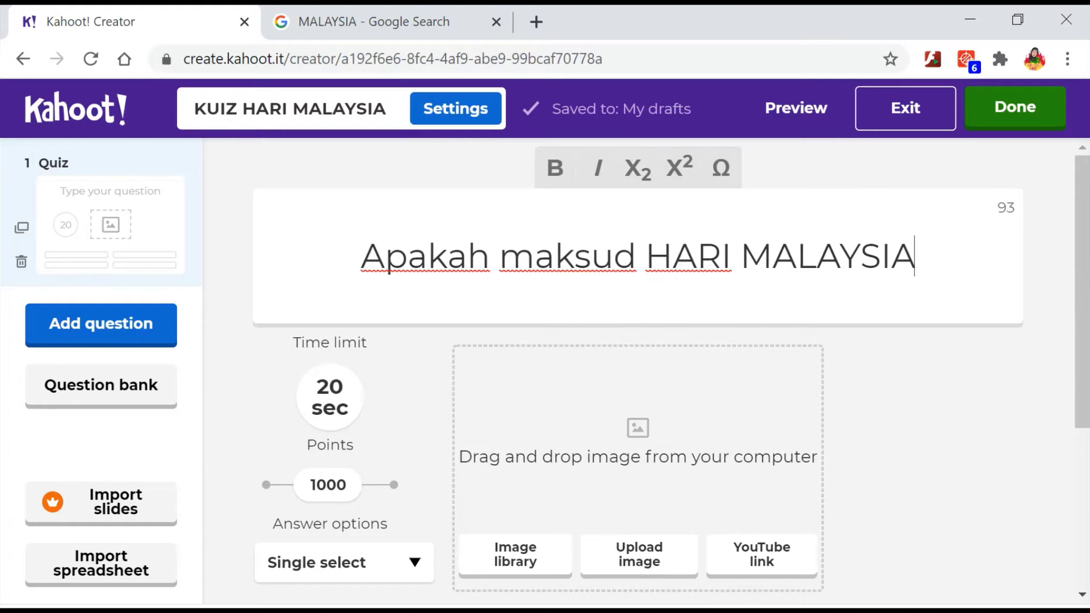
{"action": "type", "text": "?"}
- Upload the "download" picture of the flag parade from Downloads as the first question's image
{"action": "scroll", "coordinate": [540, 281], "scroll_direction": "down", "scroll_amount": 2}
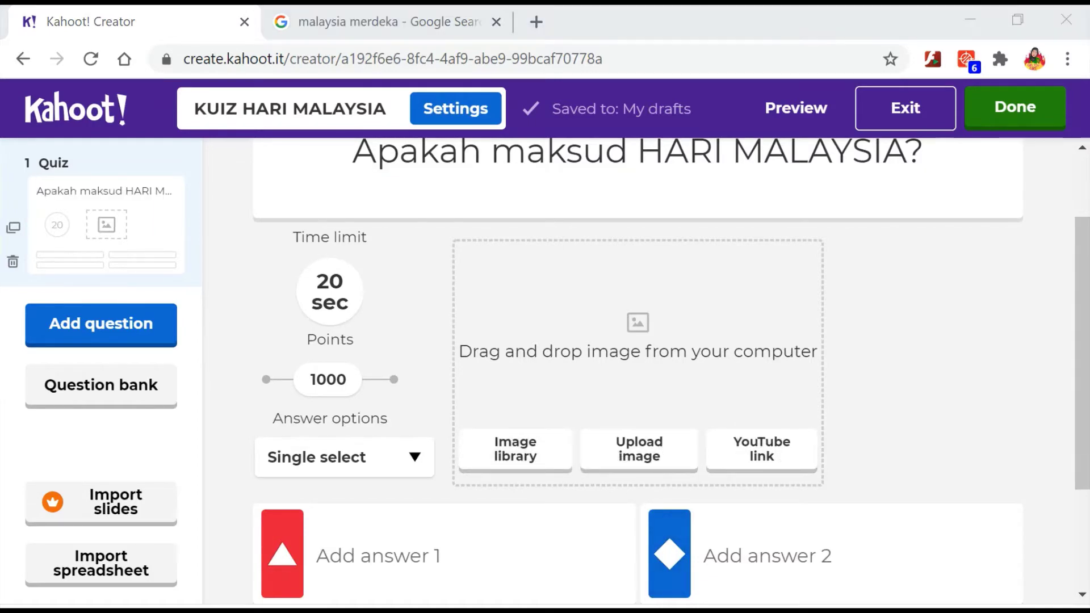
{"action": "left_click", "coordinate": [622, 451]}
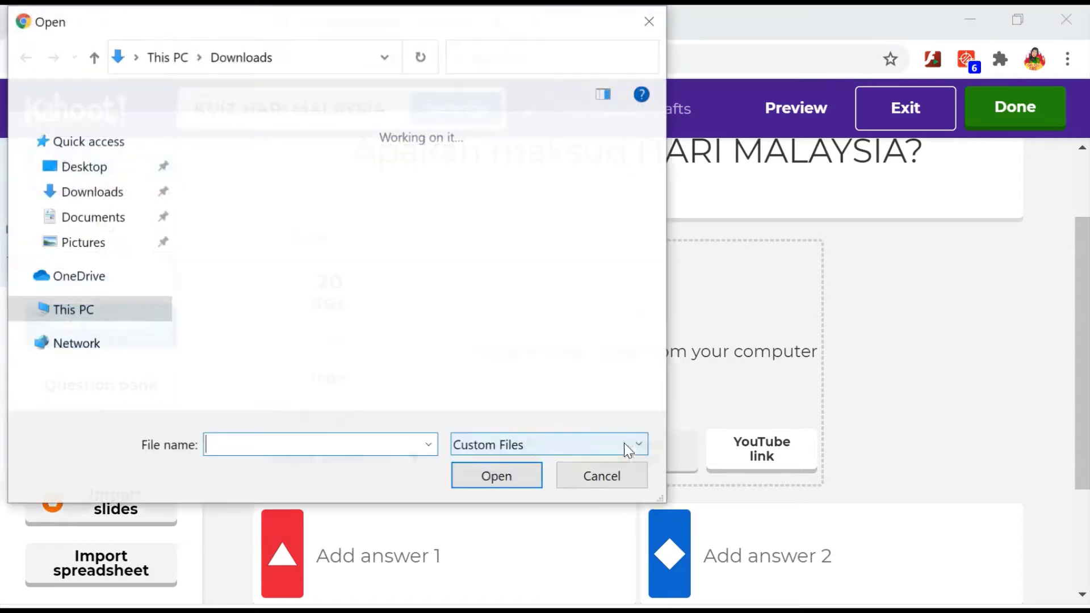
{"action": "left_click", "coordinate": [256, 172]}
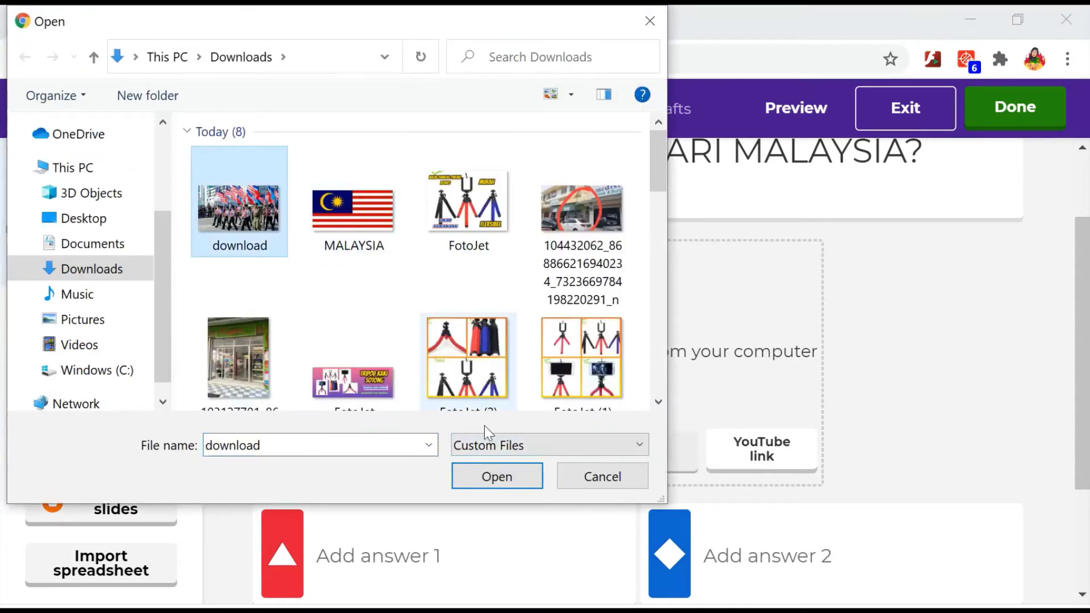
{"action": "left_click", "coordinate": [505, 476]}
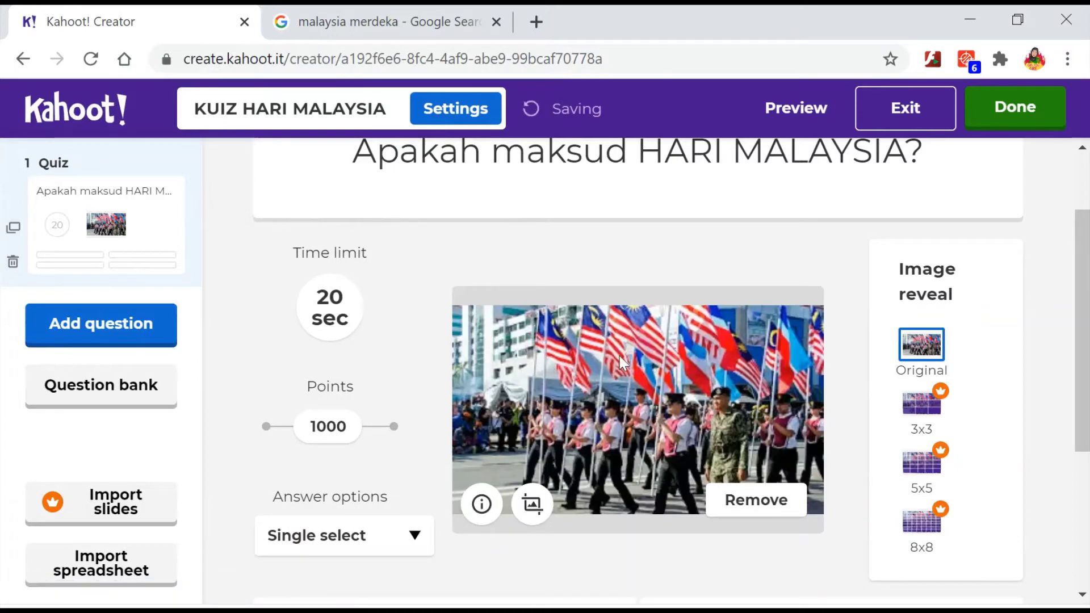
- Try the 3x3 image reveal on the question's picture and return it to Original
{"action": "left_click", "coordinate": [936, 410]}
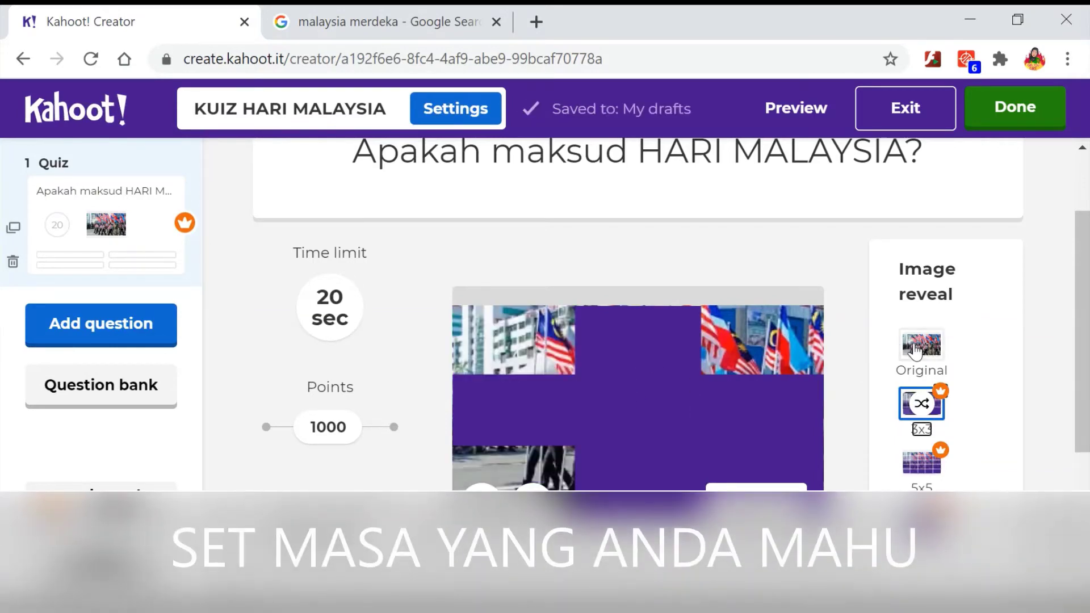
{"action": "left_click", "coordinate": [915, 350]}
- Set the question's time limit to 30 seconds and check the available answer options, keeping Single select
{"action": "scroll", "coordinate": [364, 280], "scroll_direction": "down", "scroll_amount": 2}
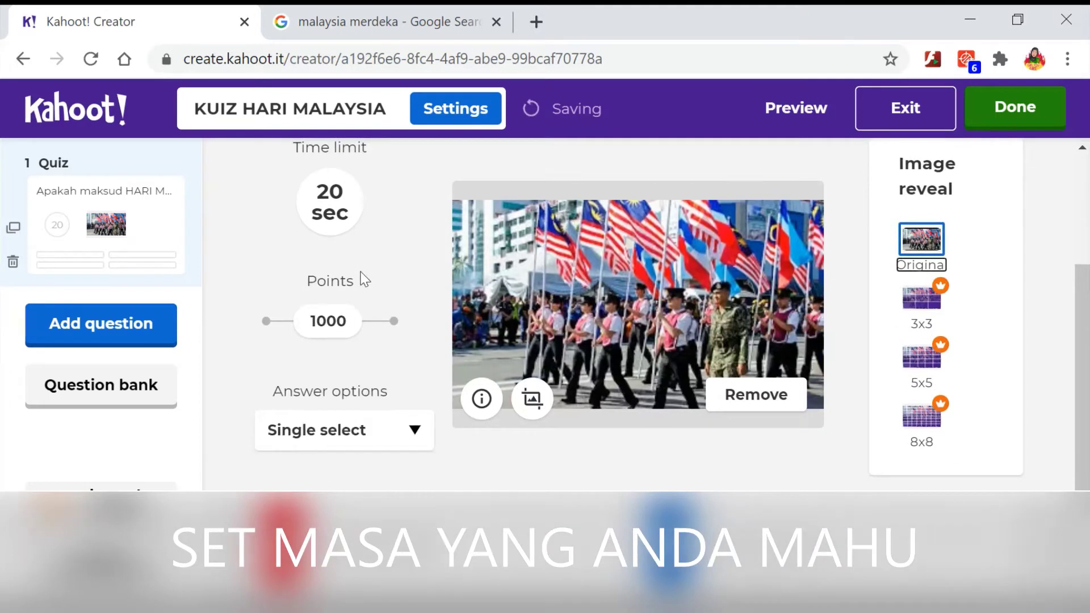
{"action": "scroll", "coordinate": [364, 279], "scroll_direction": "up", "scroll_amount": 2}
{"action": "left_click", "coordinate": [339, 321]}
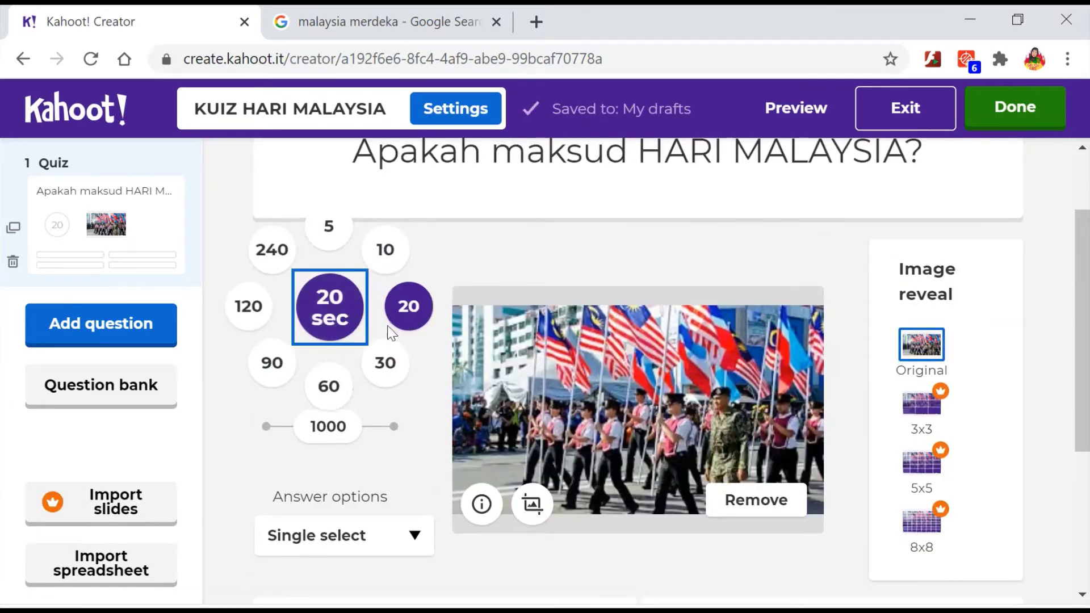
{"action": "left_click", "coordinate": [397, 368]}
{"action": "scroll", "coordinate": [400, 376], "scroll_direction": "down", "scroll_amount": 2}
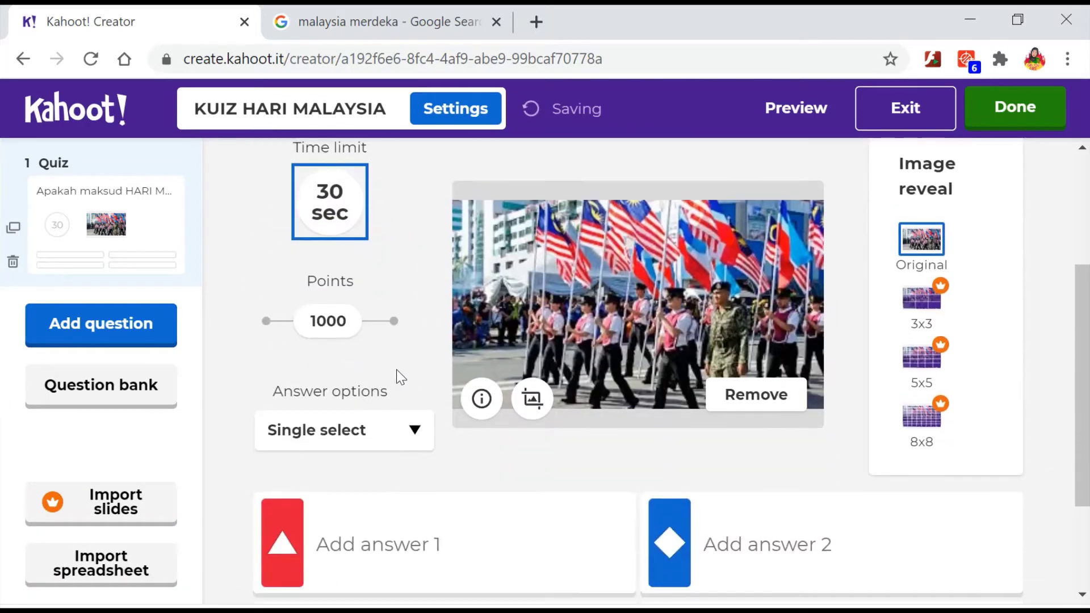
{"action": "left_click", "coordinate": [404, 437]}
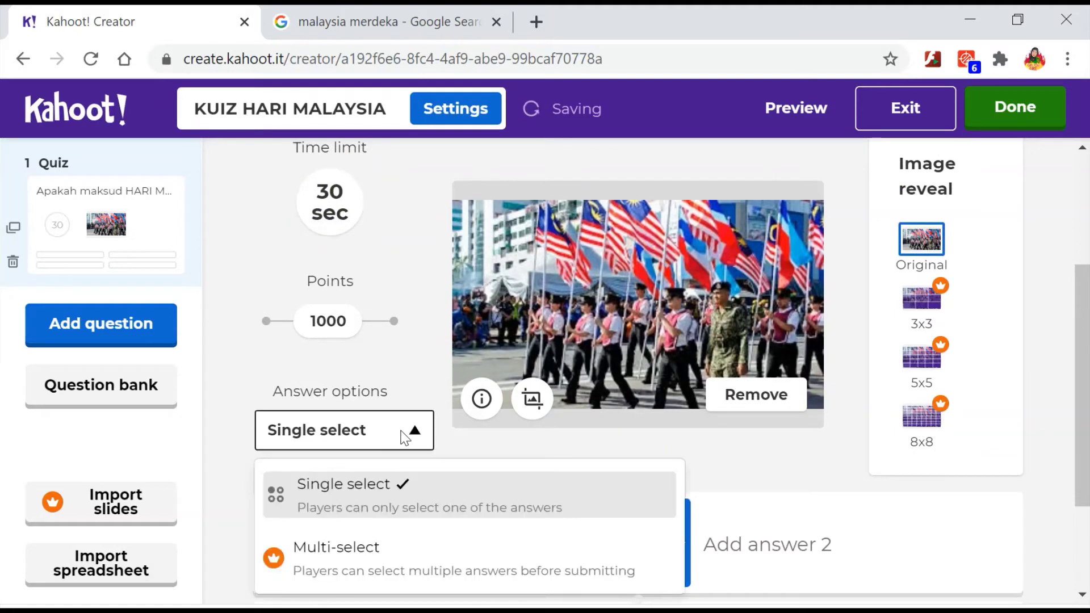
{"action": "left_click", "coordinate": [404, 437]}
- Enter "Hari raya" as answer 1 of the question
{"action": "scroll", "coordinate": [363, 370], "scroll_direction": "down", "scroll_amount": 3}
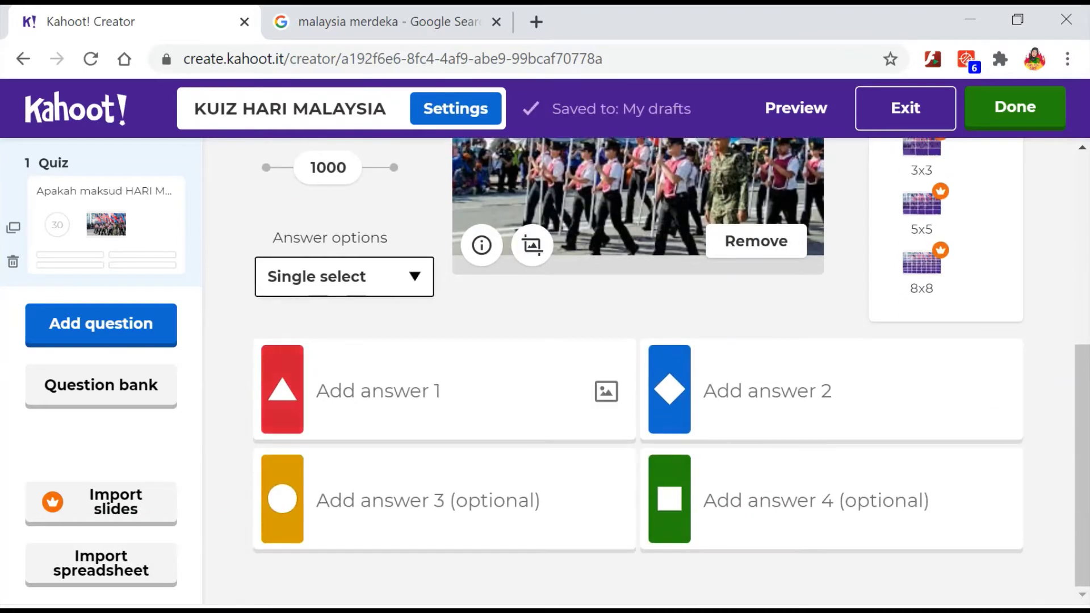
{"action": "left_click", "coordinate": [431, 390]}
{"action": "scroll", "coordinate": [669, 353], "scroll_direction": "up", "scroll_amount": 5}
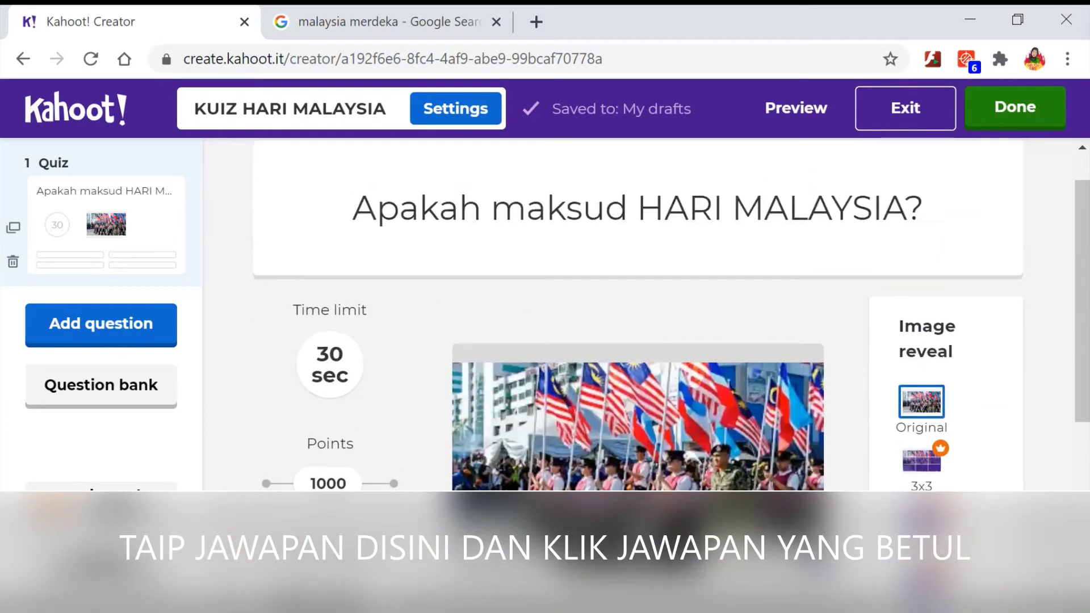
{"action": "scroll", "coordinate": [541, 368], "scroll_direction": "down", "scroll_amount": 5}
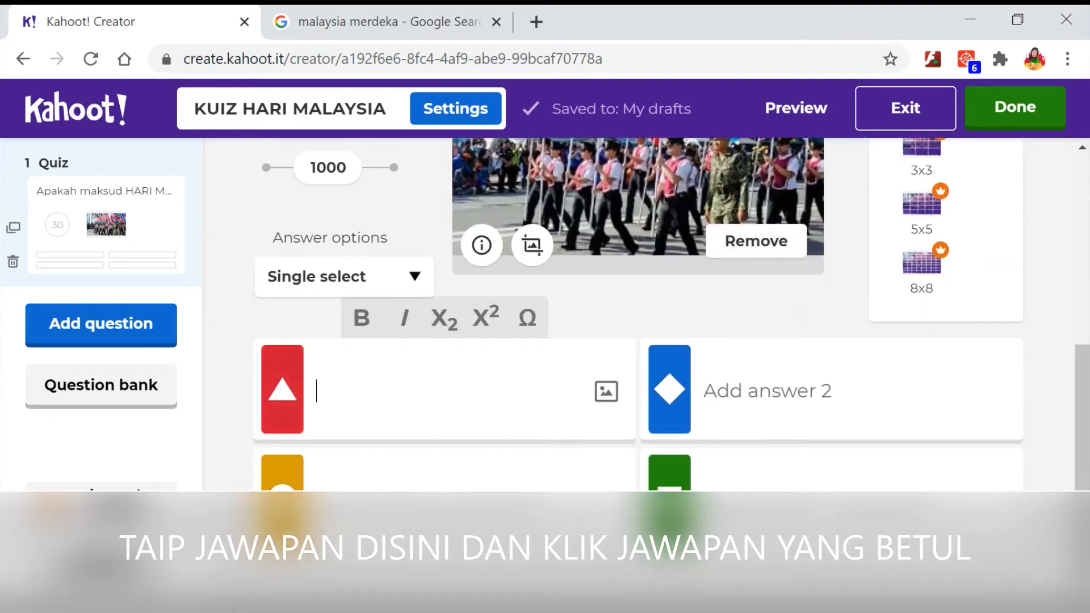
{"action": "type", "text": "HAR"}
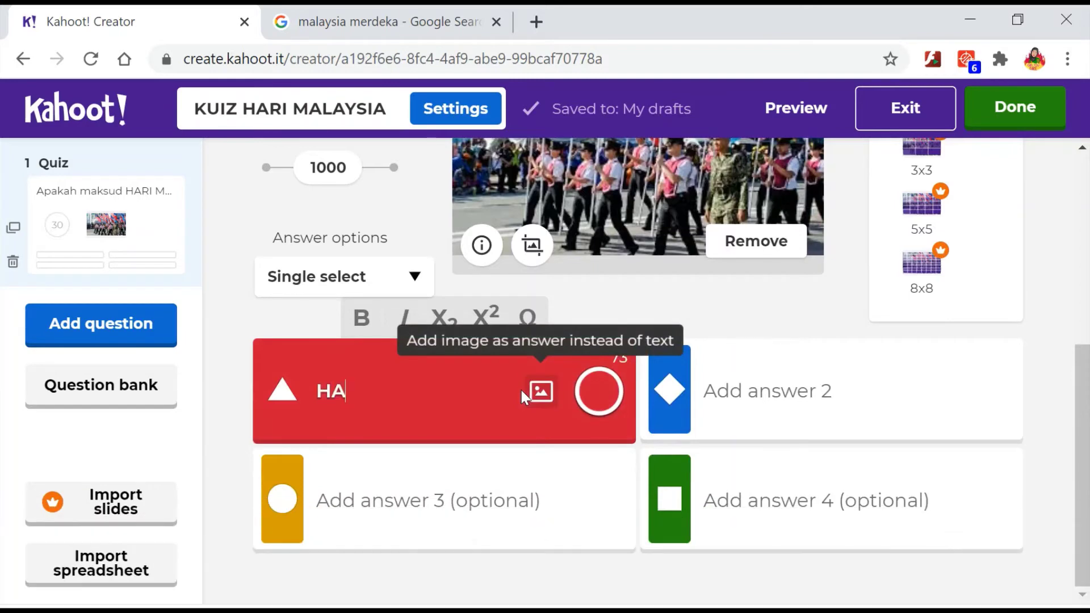
{"action": "key", "text": "BackSpace"}
{"action": "key", "text": "BackSpace"}
{"action": "type", "text": "ari raya"}
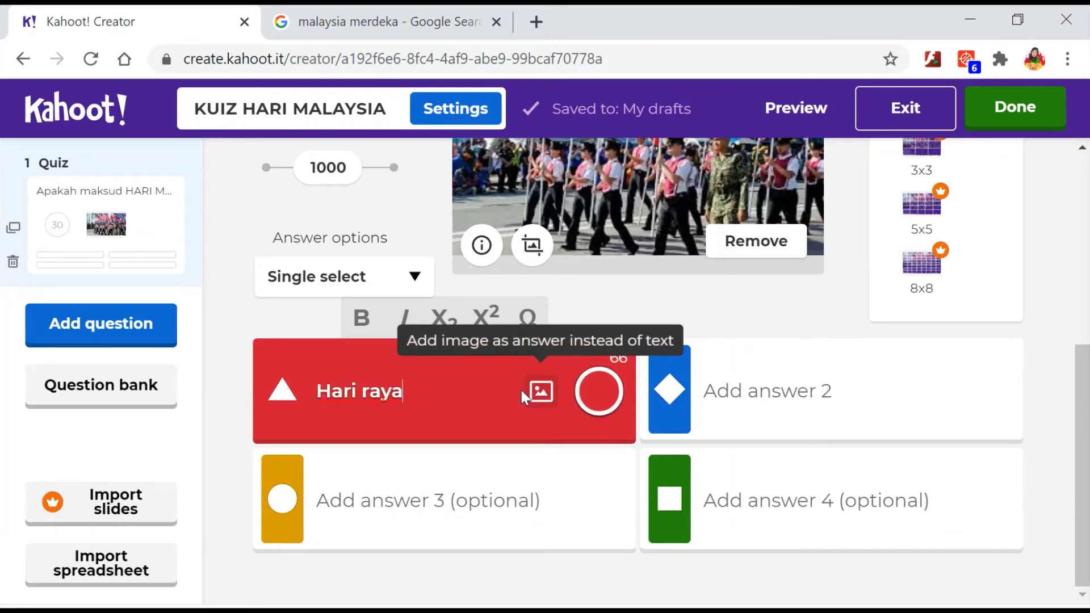
- Enter "Hari Penubuhan Malaysia" as answer 2 of the question
{"action": "left_click", "coordinate": [707, 391]}
{"action": "type", "text": "Hari "}
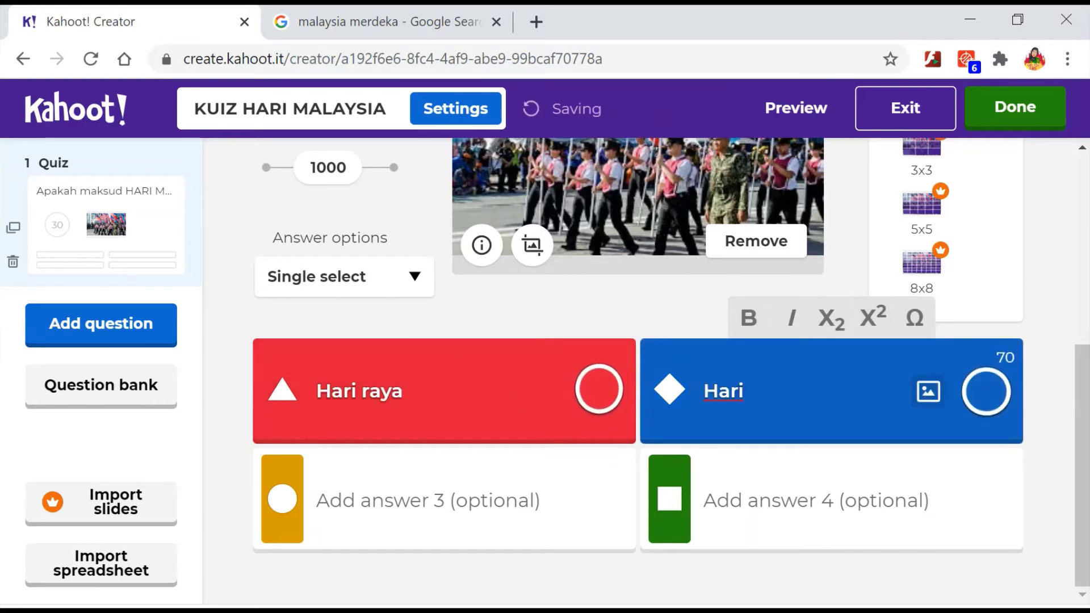
{"action": "type", "text": "Penub"}
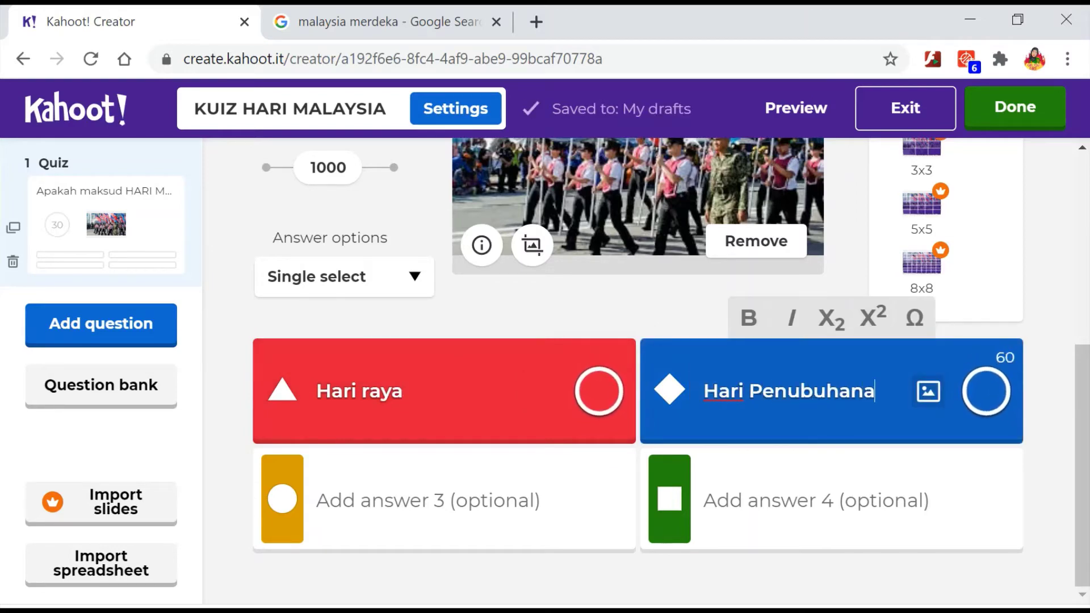
{"action": "type", "text": "uhan Malaysia"}
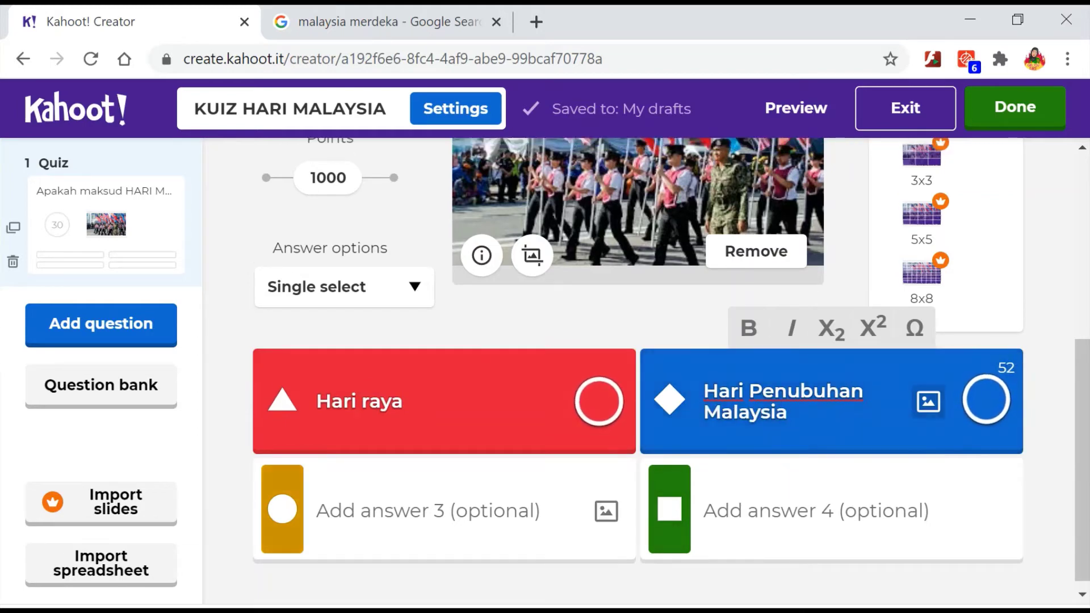
- Enter "Hari Kemerdekaan Malaysia" as answer 3 of the question
{"action": "left_click", "coordinate": [427, 511]}
{"action": "type", "text": "Hari "}
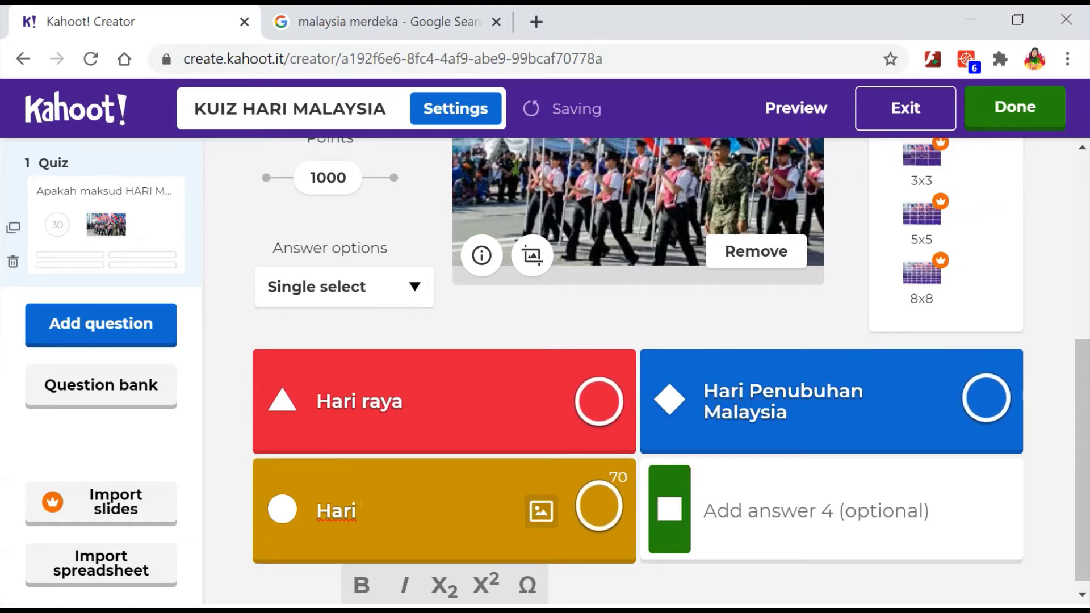
{"action": "type", "text": "Kemerdekaan "}
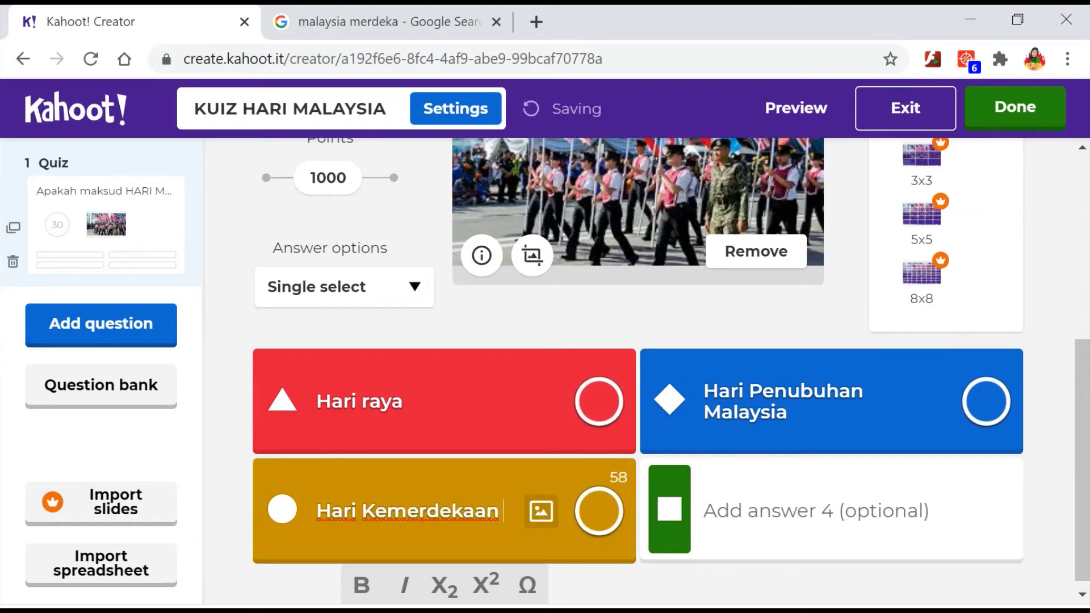
{"action": "type", "text": "Mala"}
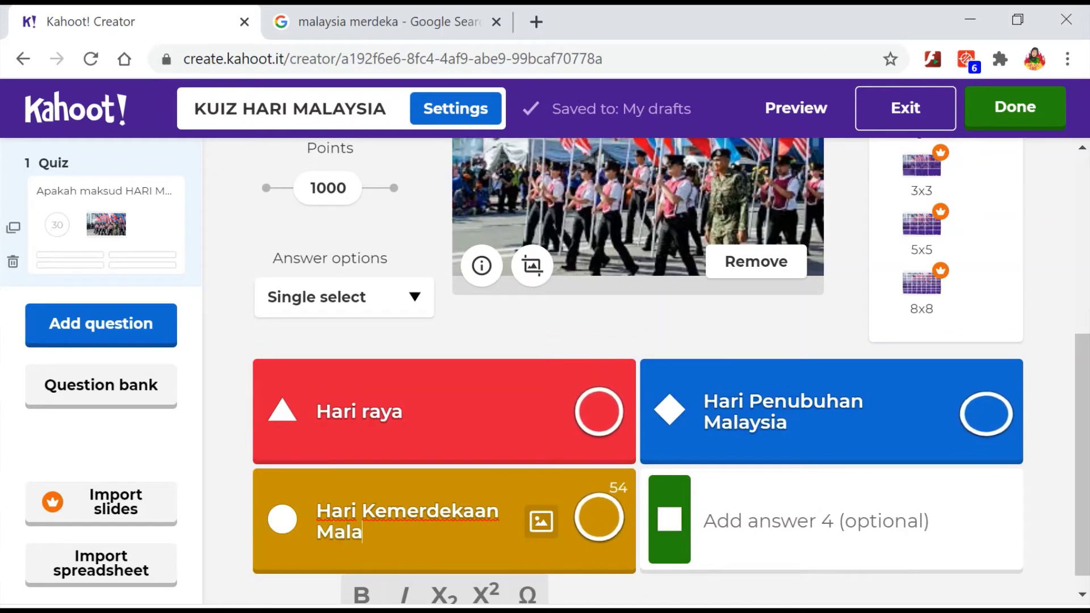
{"action": "type", "text": "ysoa"}
{"action": "key", "text": "BackSpace"}
{"action": "key", "text": "BackSpace"}
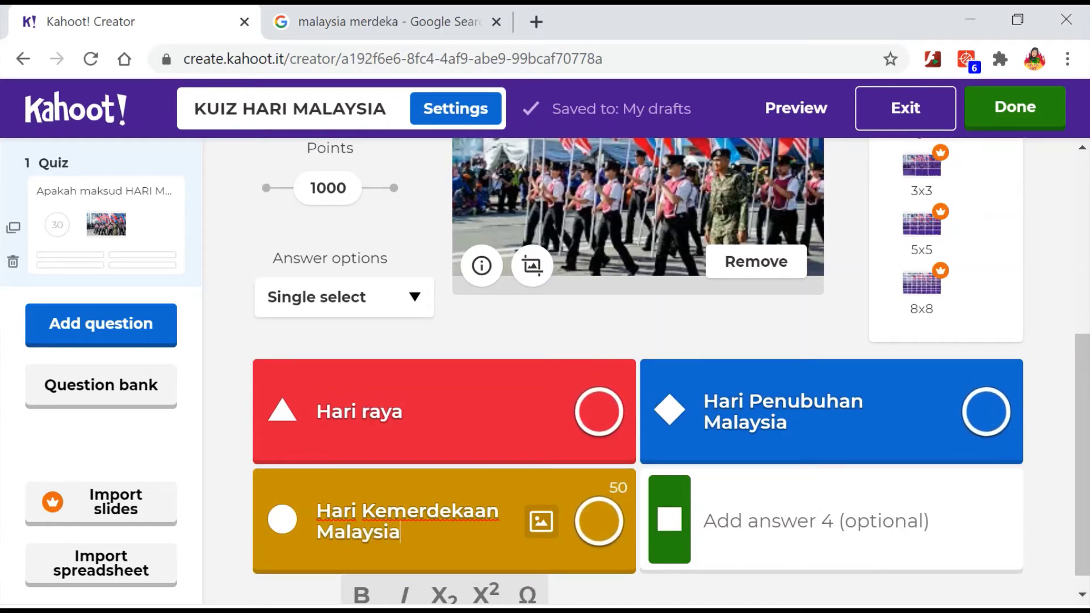
- Enter "Hari Kesedihan Malaysia" as answer 4 of the question
{"action": "left_click", "coordinate": [816, 521]}
{"action": "type", "text": "H"}
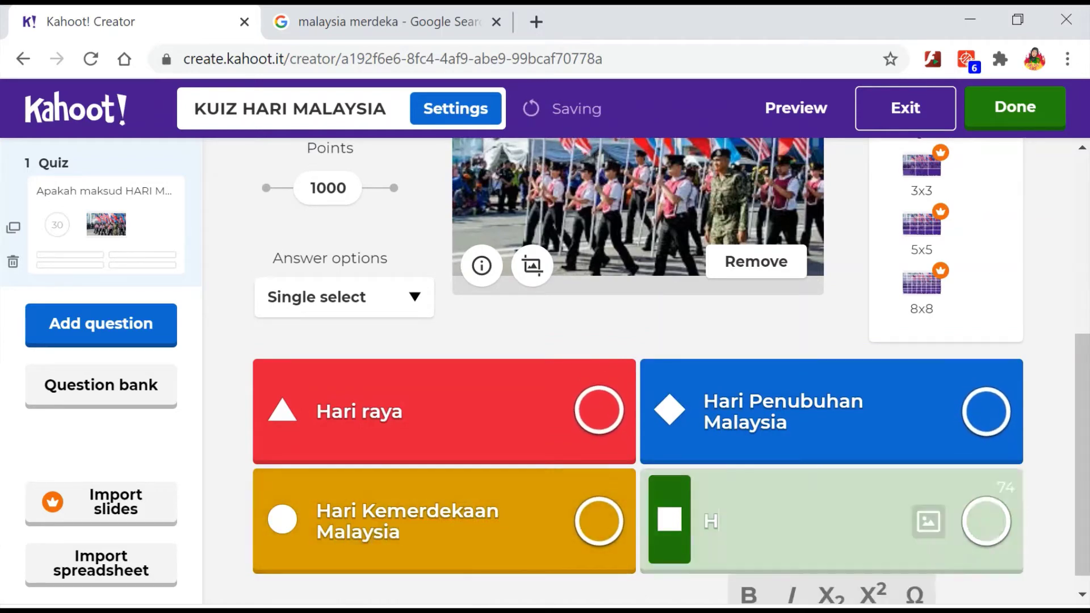
{"action": "type", "text": "ari Kesed"}
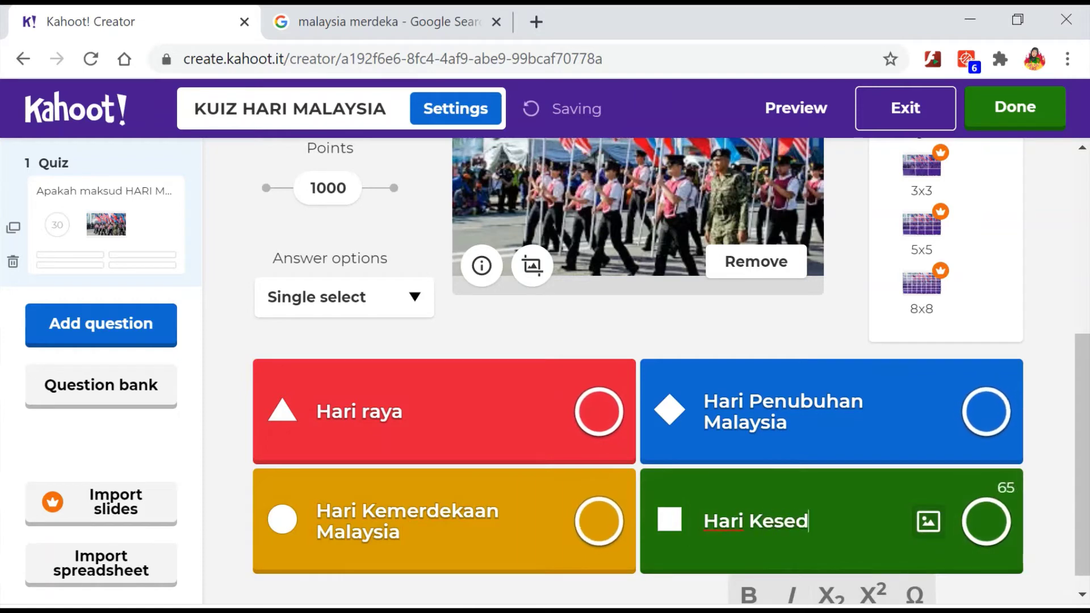
{"action": "type", "text": "ihan Malays"}
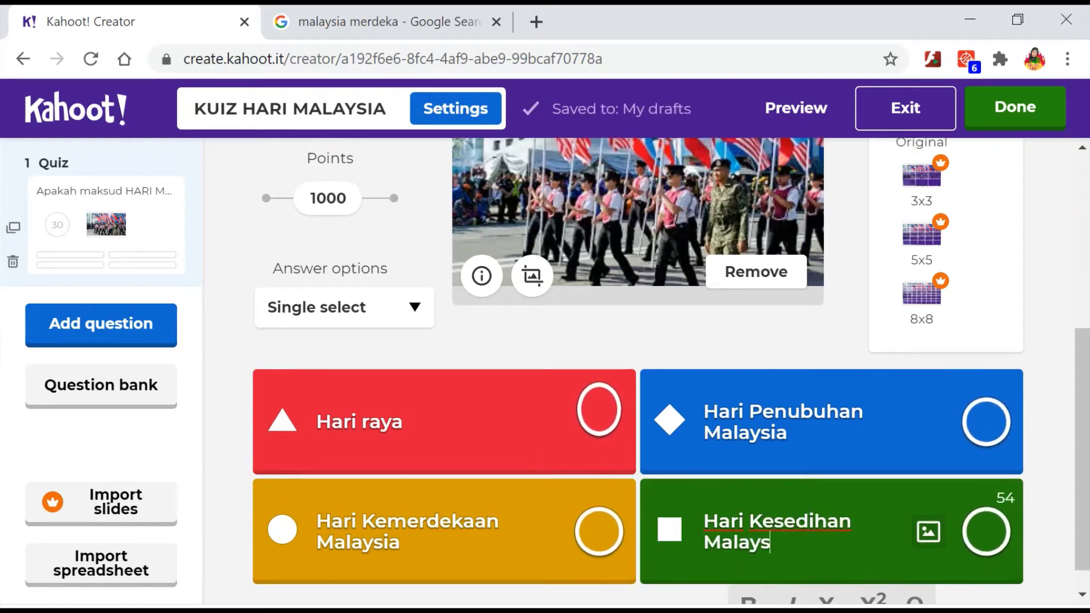
{"action": "type", "text": "oa"}
{"action": "key", "text": "BackSpace"}
{"action": "key", "text": "BackSpace"}
{"action": "type", "text": "ia"}
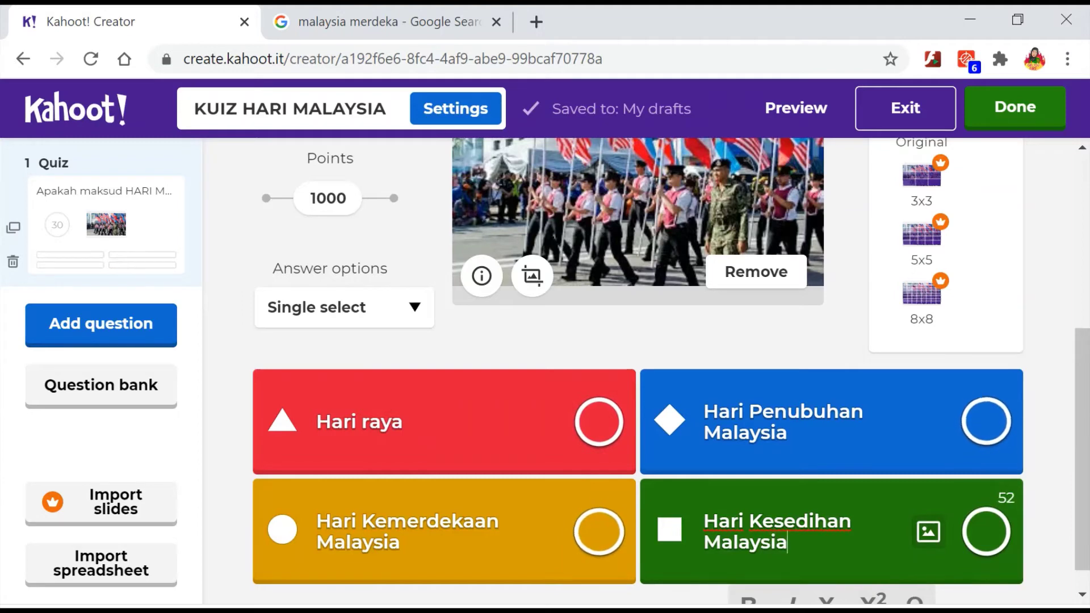
- Change the text of answer 1 to "Hari Raya Malaysia"
{"action": "left_click", "coordinate": [420, 421]}
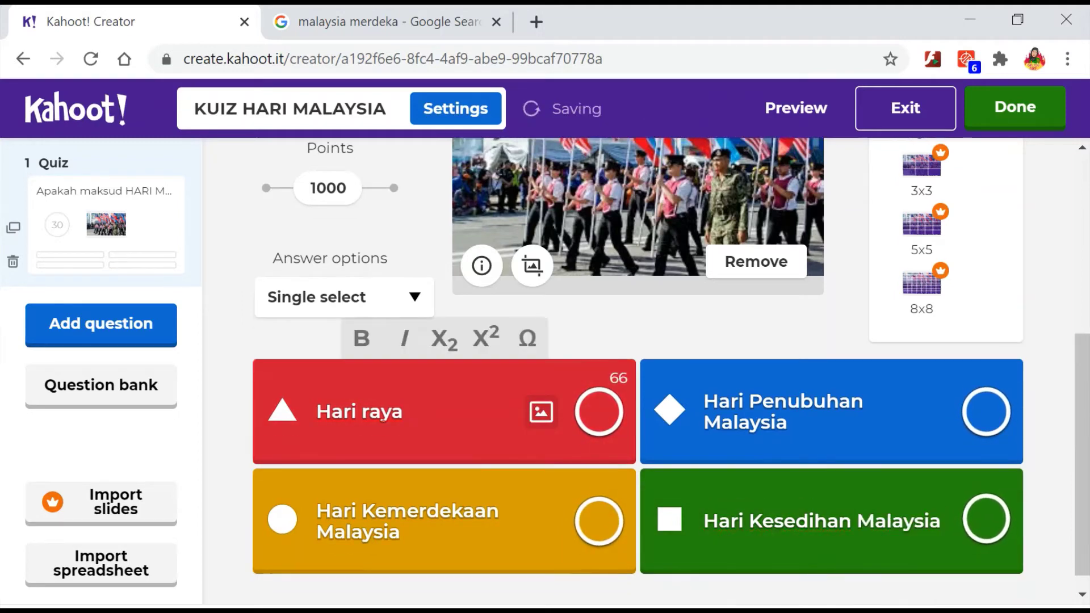
{"action": "key", "text": "BackSpace"}
{"action": "key", "text": "BackSpace"}
{"action": "key", "text": "BackSpace"}
{"action": "key", "text": "BackSpace"}
{"action": "type", "text": "T"}
{"action": "key", "text": "BackSpace"}
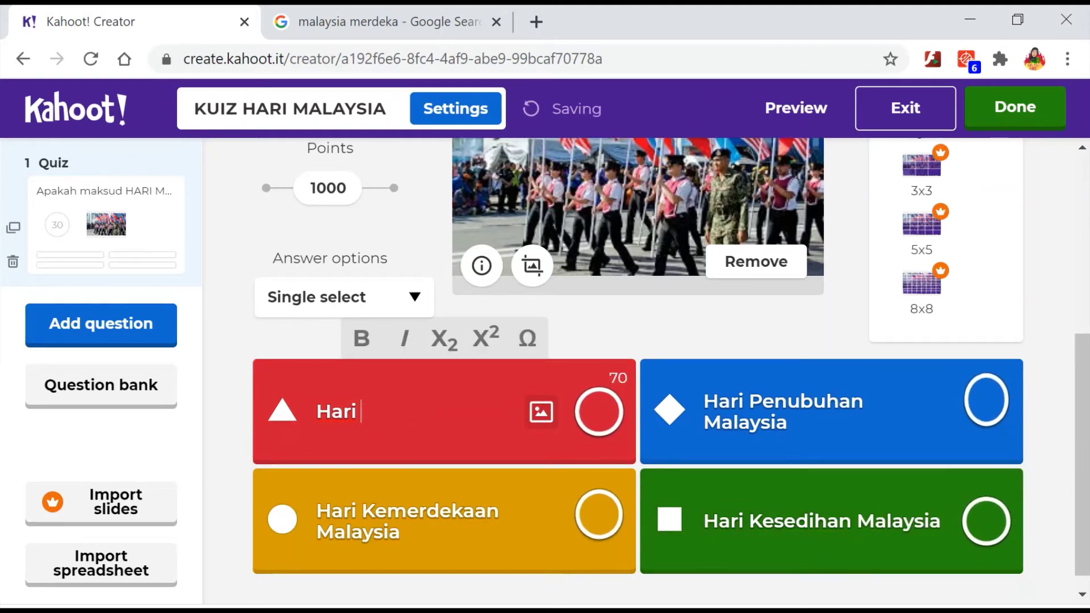
{"action": "type", "text": "Raya Malaysia"}
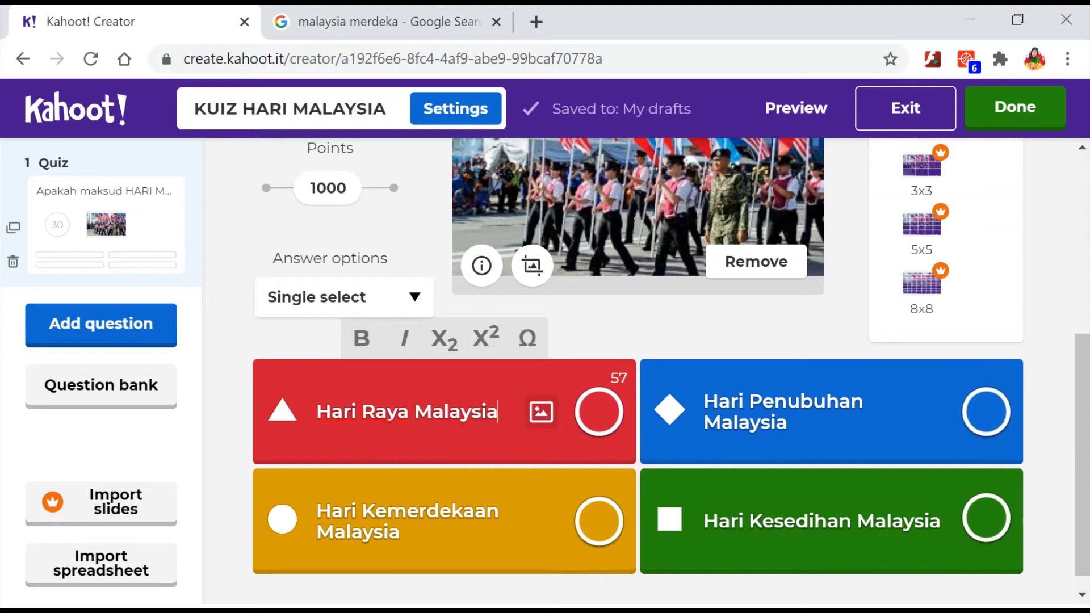
- Mark answer 2, "Hari Penubuhan Malaysia", as the correct answer
{"action": "left_click", "coordinate": [985, 410]}
{"action": "scroll", "coordinate": [671, 349], "scroll_direction": "down", "scroll_amount": 1}
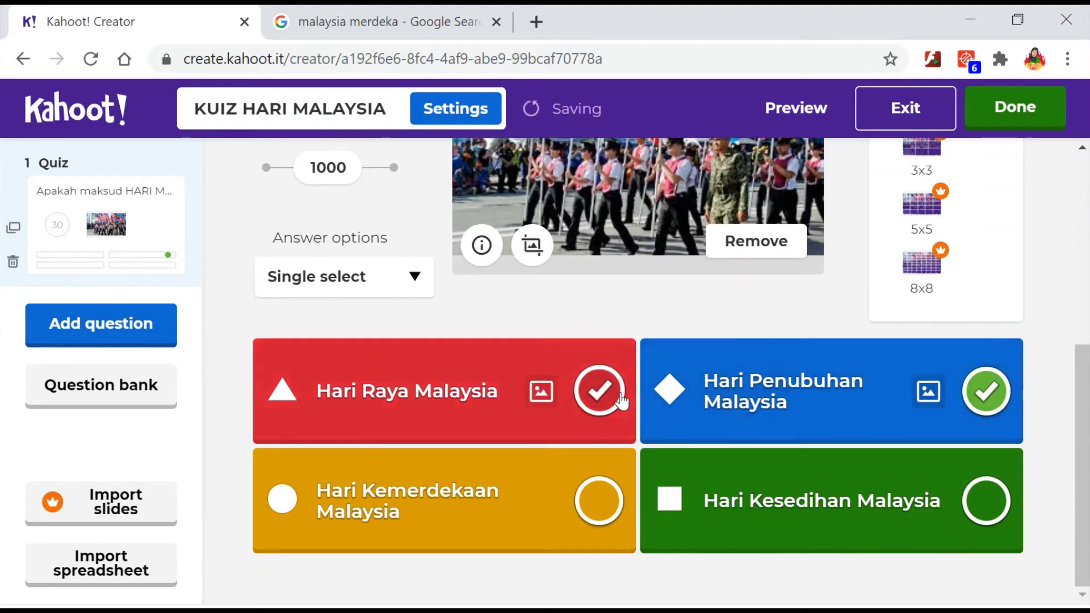
{"action": "scroll", "coordinate": [702, 382], "scroll_direction": "up", "scroll_amount": 4}
{"action": "scroll", "coordinate": [702, 382], "scroll_direction": "up", "scroll_amount": 2}
{"action": "scroll", "coordinate": [702, 382], "scroll_direction": "down", "scroll_amount": 5}
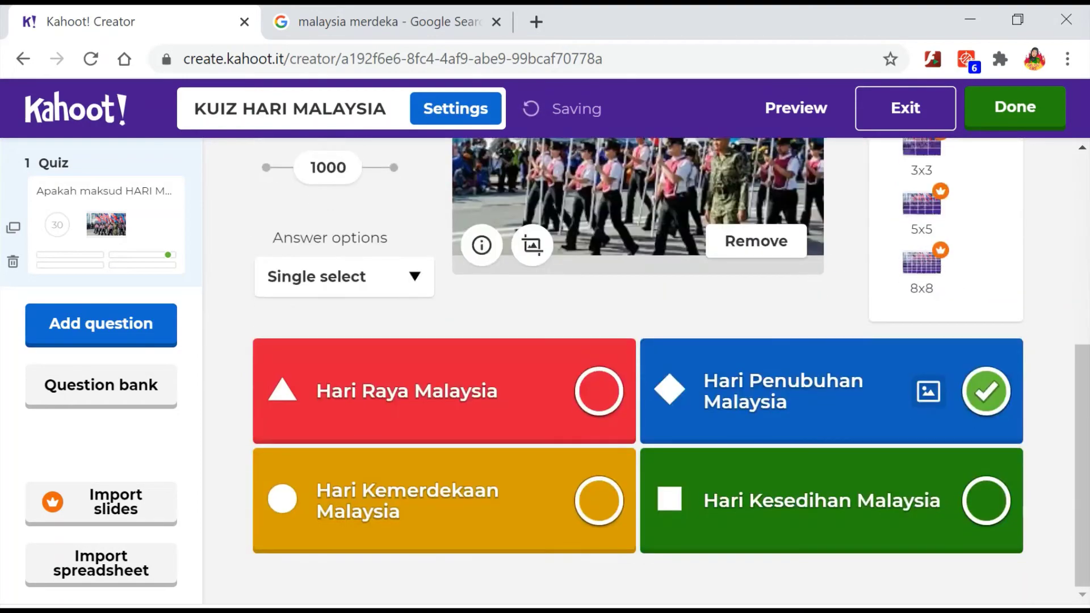
- Add a True or false question and upload the picture og-tunku-abdul-rahman-93 from Downloads to it
{"action": "left_click", "coordinate": [113, 334]}
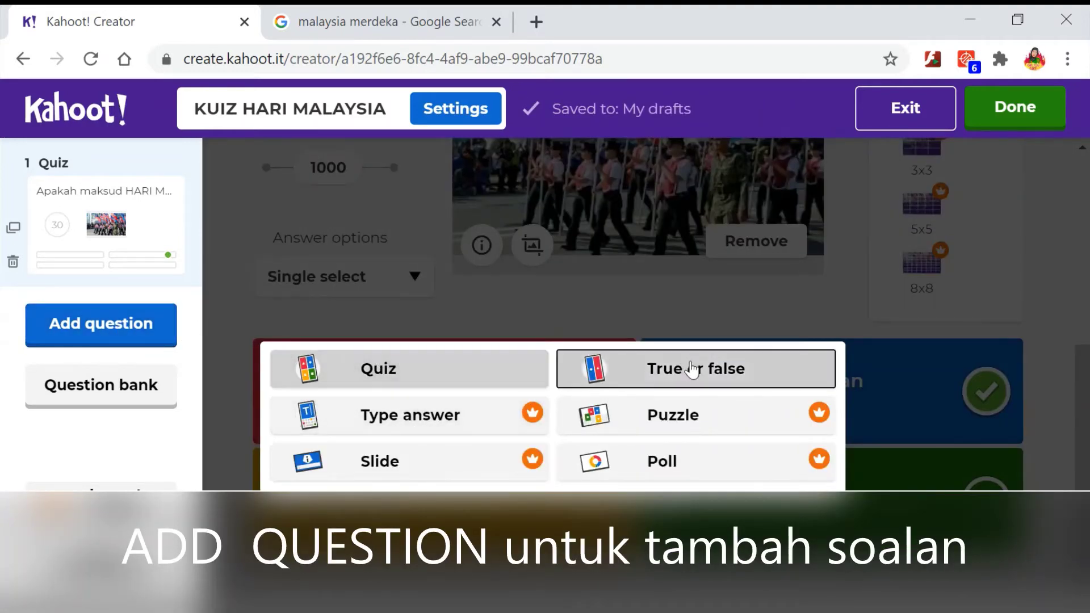
{"action": "left_click", "coordinate": [674, 372]}
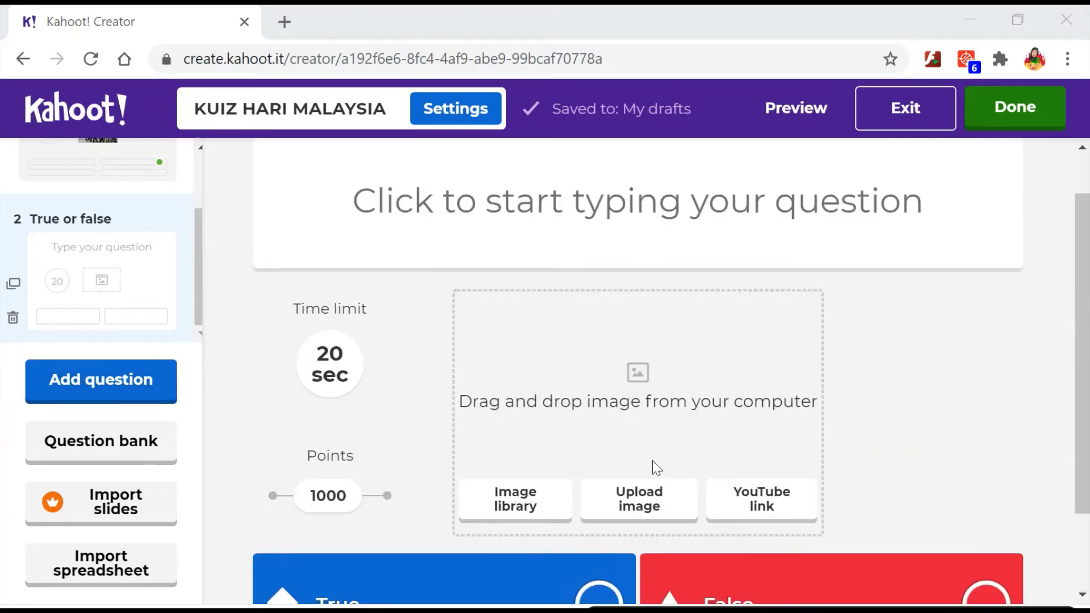
{"action": "left_click", "coordinate": [657, 505]}
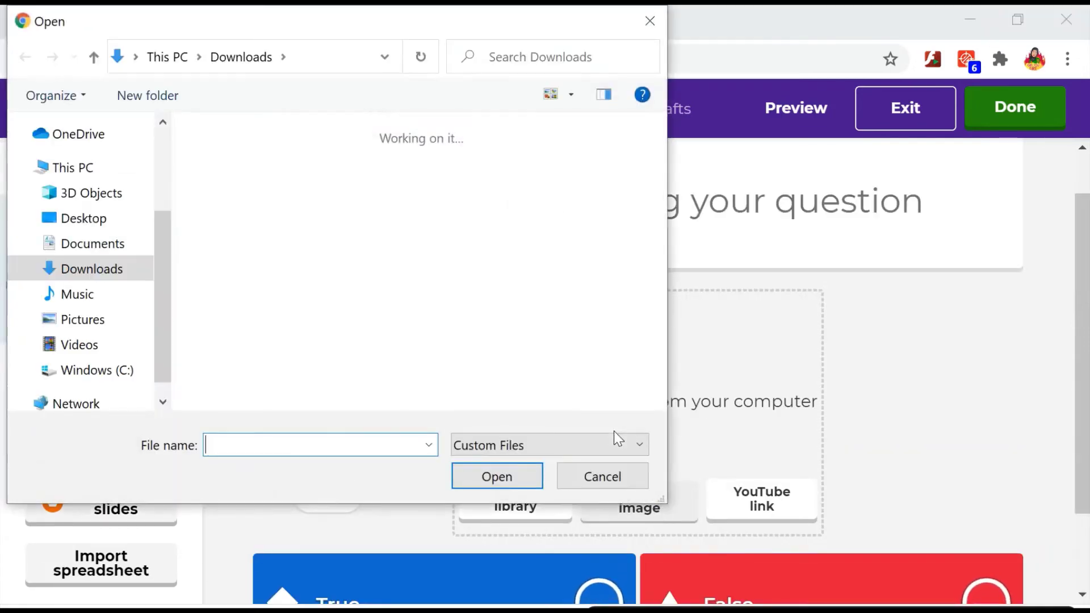
{"action": "left_click", "coordinate": [284, 257]}
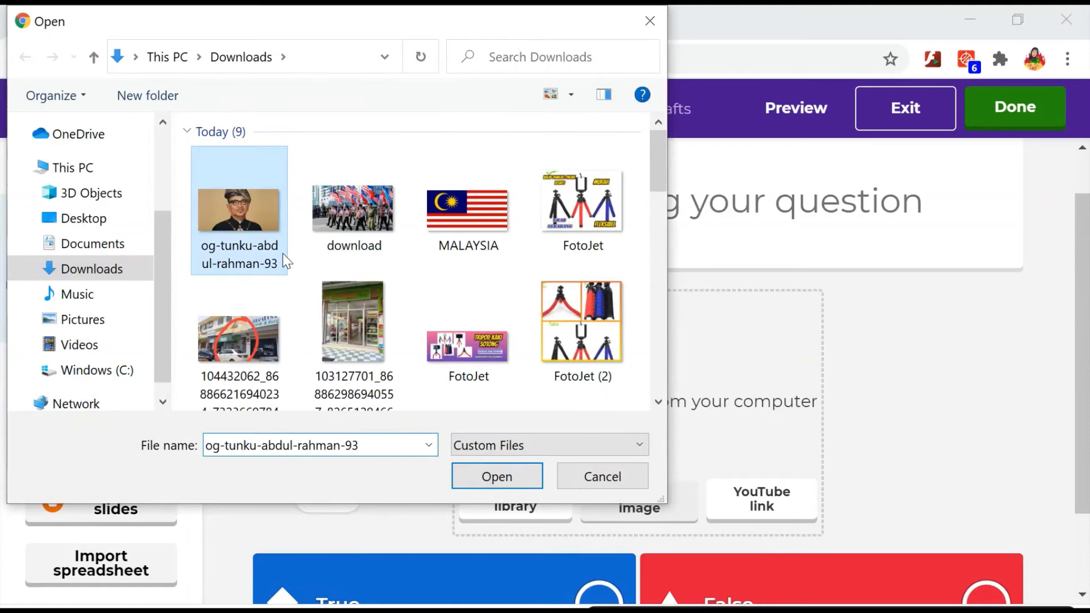
{"action": "left_click", "coordinate": [497, 476]}
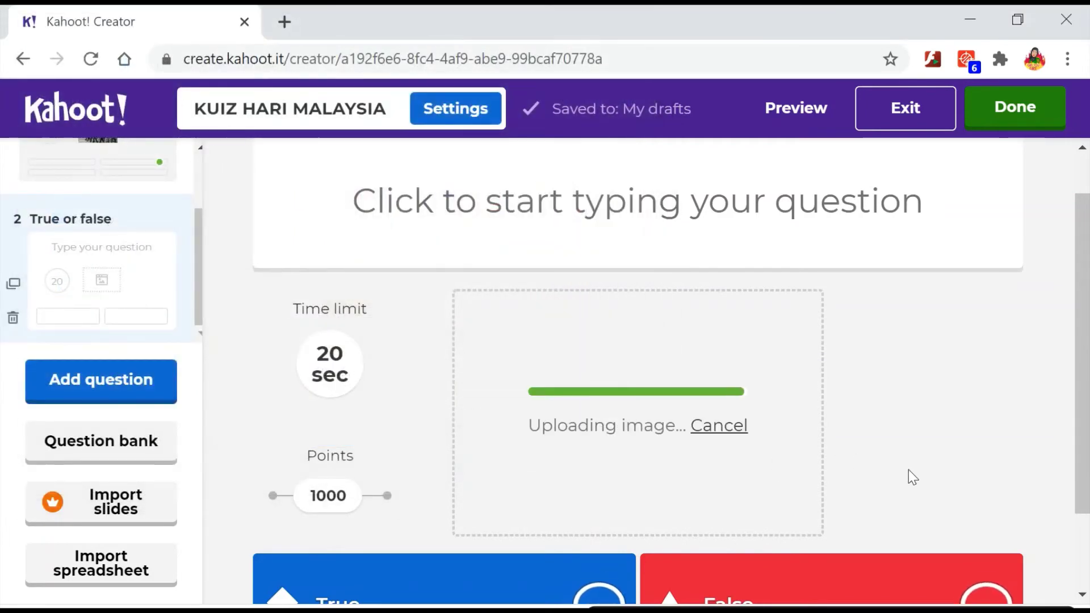
- Set the True or false question's time limit to 30 seconds
{"action": "left_click", "coordinate": [341, 386]}
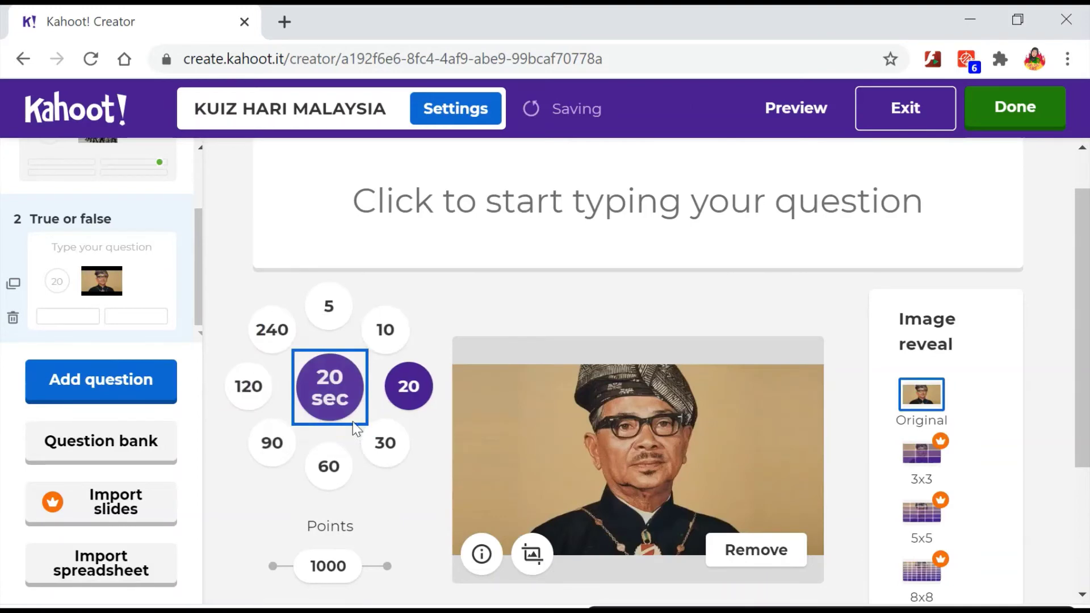
{"action": "left_click", "coordinate": [396, 446]}
{"action": "scroll", "coordinate": [393, 453], "scroll_direction": "down", "scroll_amount": 3}
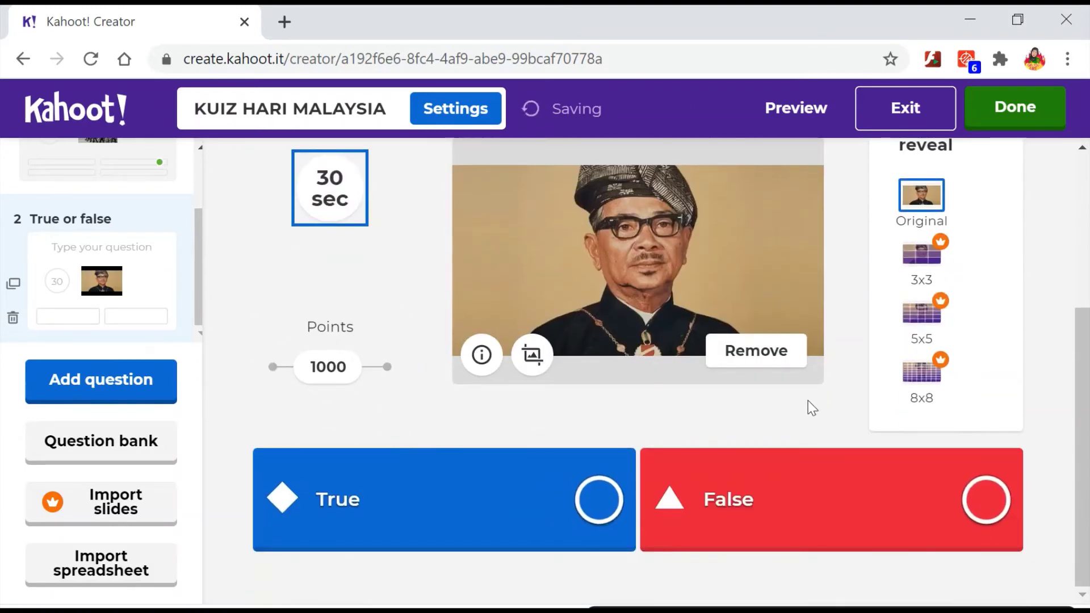
- Enter "Siapakah nama tokoh di bawah?" as the True or false question's text and check it against the answer choices
{"action": "scroll", "coordinate": [640, 315], "scroll_direction": "up", "scroll_amount": 5}
{"action": "left_click", "coordinate": [576, 286]}
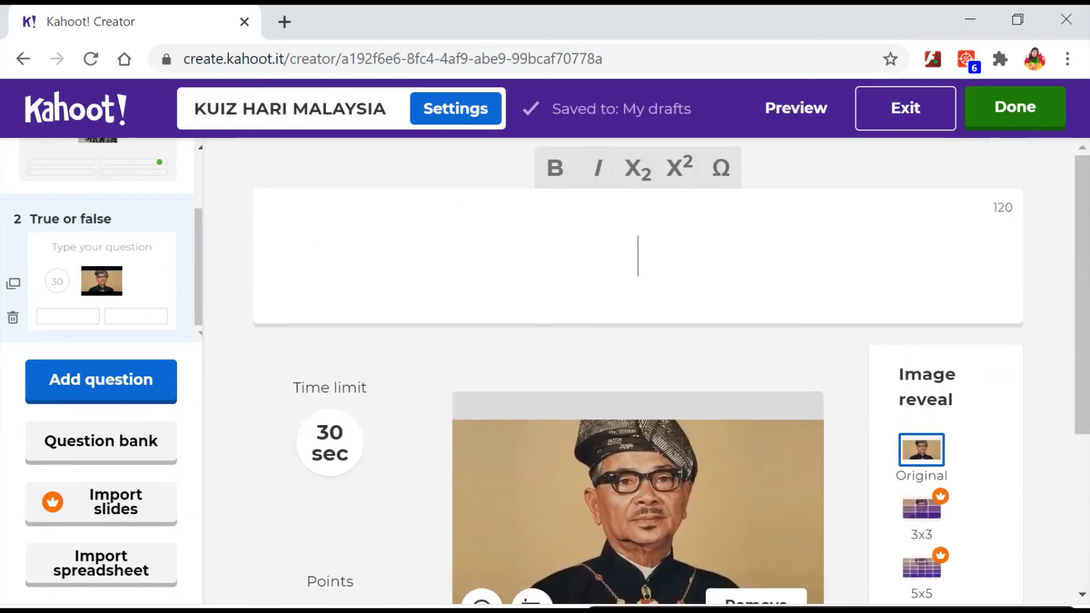
{"action": "type", "text": "Siapakah "}
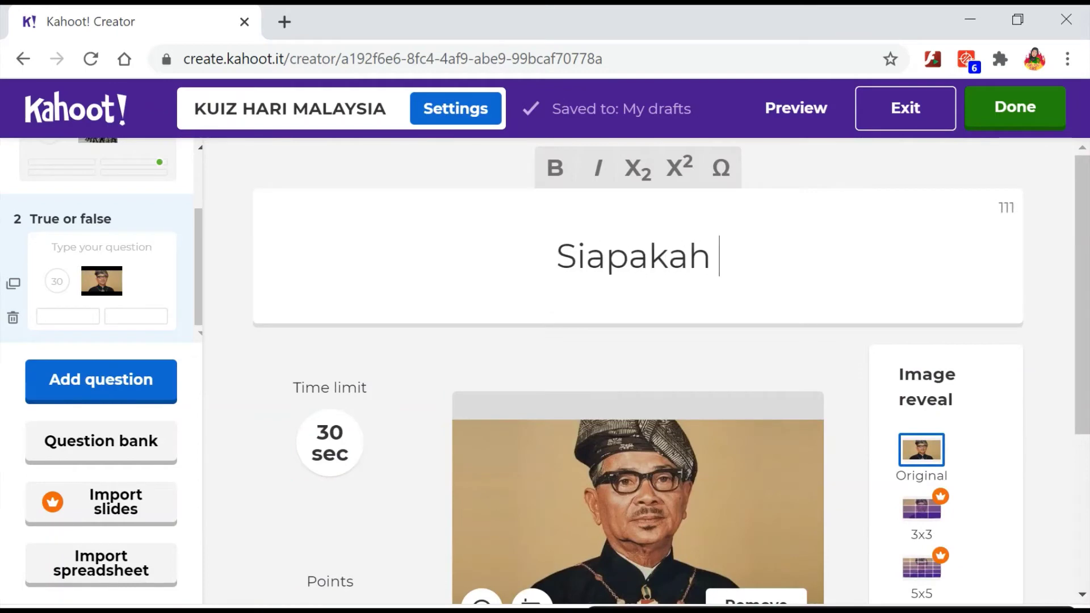
{"action": "type", "text": "nama tokoh d"}
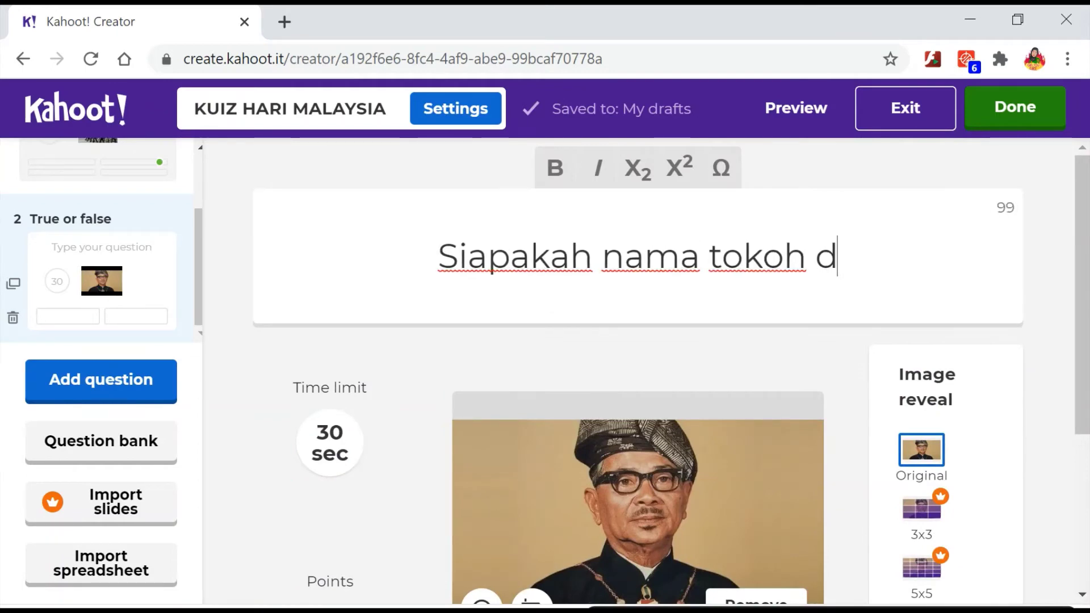
{"action": "type", "text": "i bawah?"}
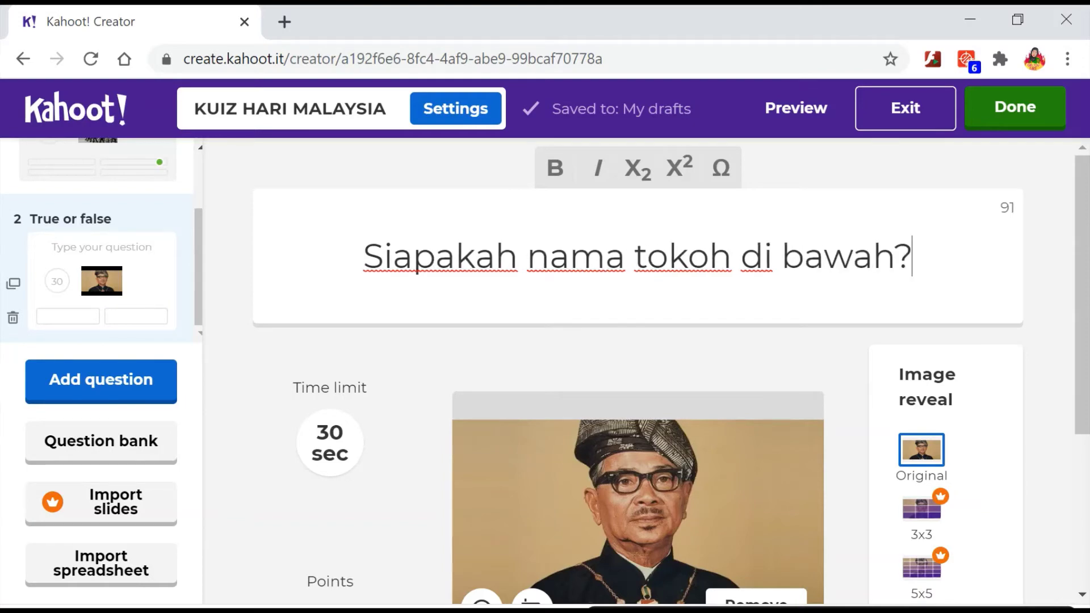
{"action": "scroll", "coordinate": [484, 404], "scroll_direction": "down", "scroll_amount": 5}
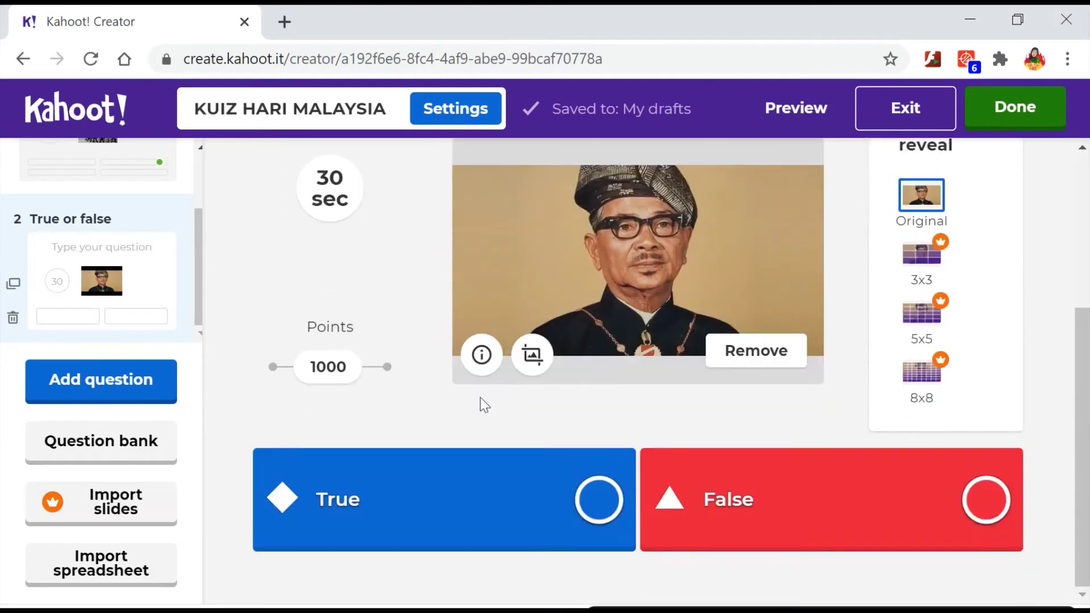
{"action": "scroll", "coordinate": [810, 338], "scroll_direction": "up", "scroll_amount": 5}
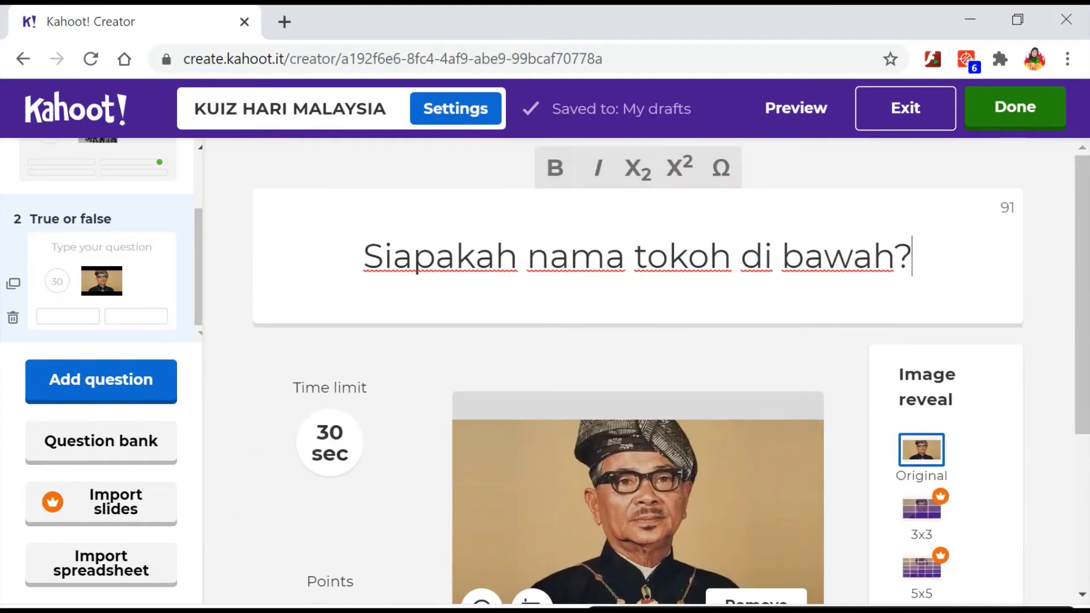
- Replace the True or false question's text with "Ini adalah gambar Tunku Abdul Razak. Betul atau salah?"
{"action": "key", "text": "shift+Left"}
{"action": "key", "text": "shift+Left"}
{"action": "key", "text": "shift+Left"}
{"action": "key", "text": "shift+Left"}
{"action": "key", "text": "shift+Left"}
{"action": "key", "text": "shift+Left"}
{"action": "key", "text": "shift+Left"}
{"action": "key", "text": "shift+Left"}
{"action": "key", "text": "shift+Left"}
{"action": "key", "text": "shift+Left"}
{"action": "key", "text": "shift+Left"}
{"action": "key", "text": "shift+Left"}
{"action": "key", "text": "shift+Left"}
{"action": "key", "text": "shift+Left"}
{"action": "key", "text": "shift+Left"}
{"action": "key", "text": "shift+Left"}
{"action": "key", "text": "shift+Left"}
{"action": "key", "text": "shift+Left"}
{"action": "key", "text": "shift+Left"}
{"action": "key", "text": "shift+Left"}
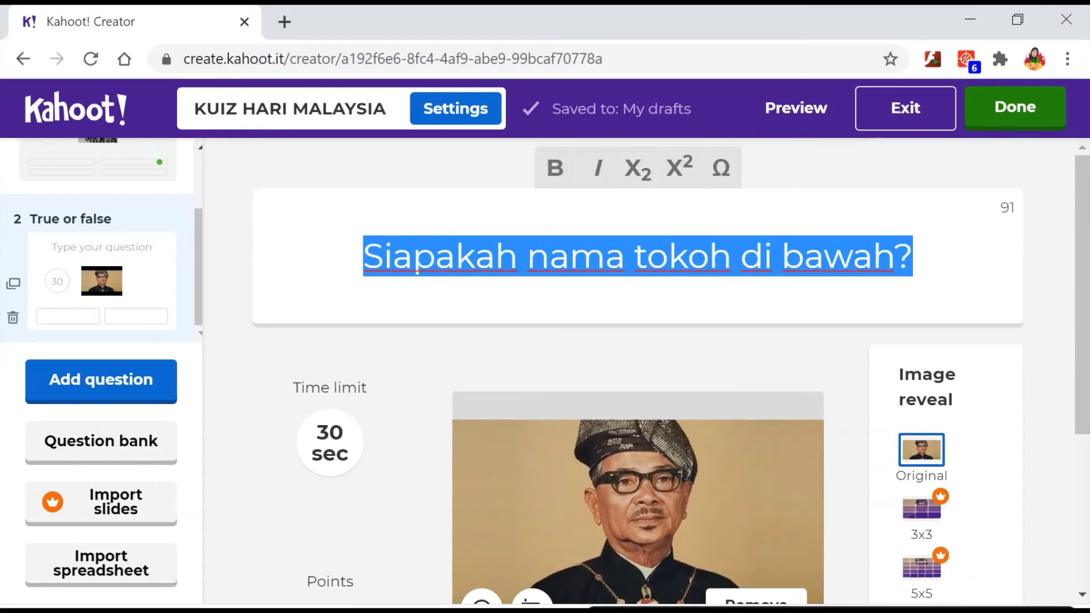
{"action": "key", "text": "BackSpace"}
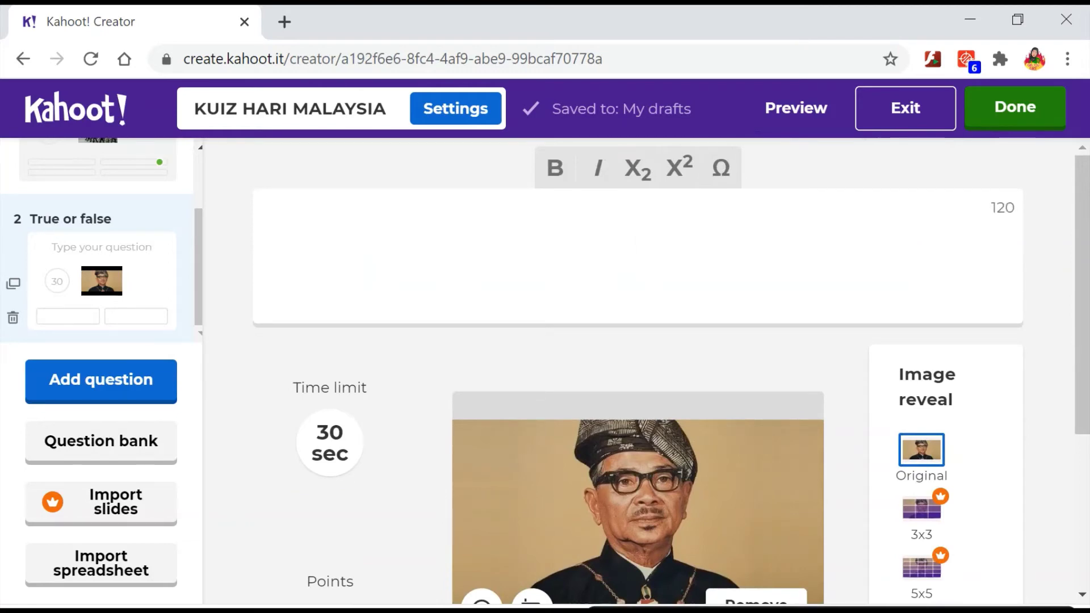
{"action": "type", "text": "Ini ada"}
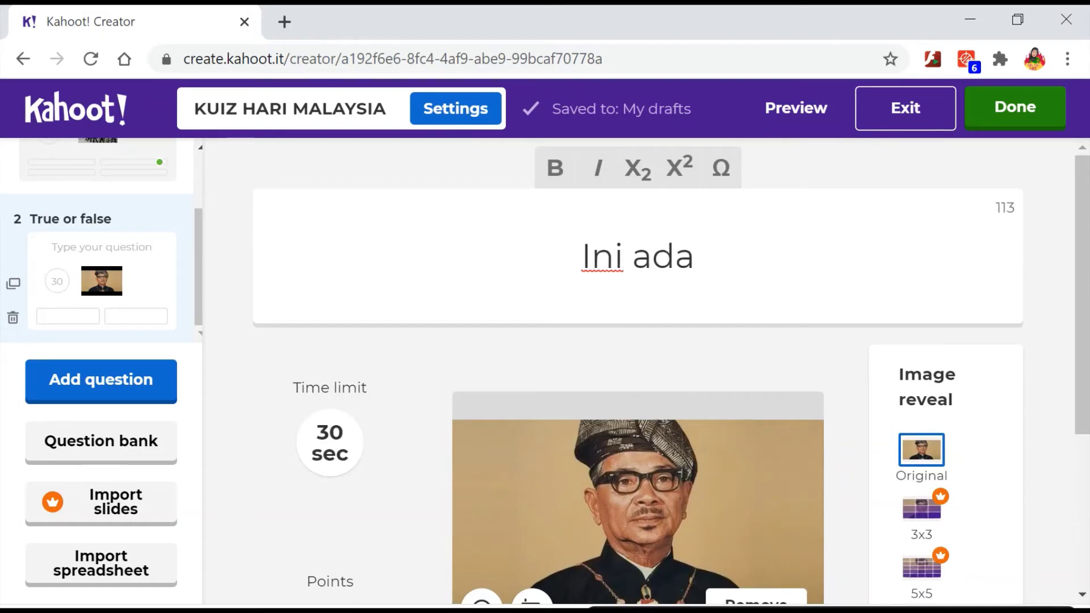
{"action": "type", "text": "lah gambar "}
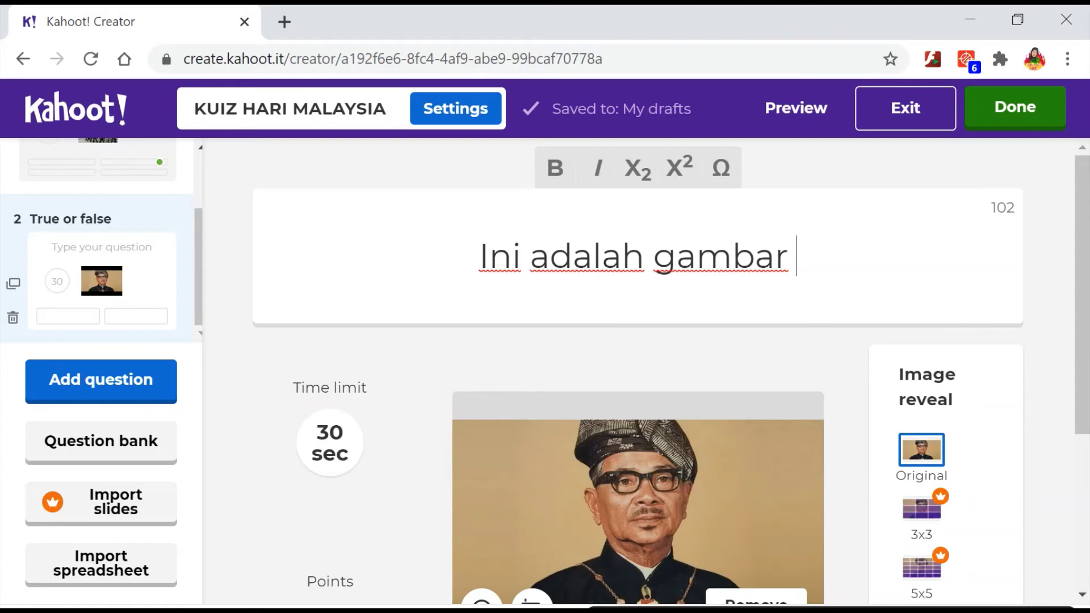
{"action": "type", "text": "Tunku A"}
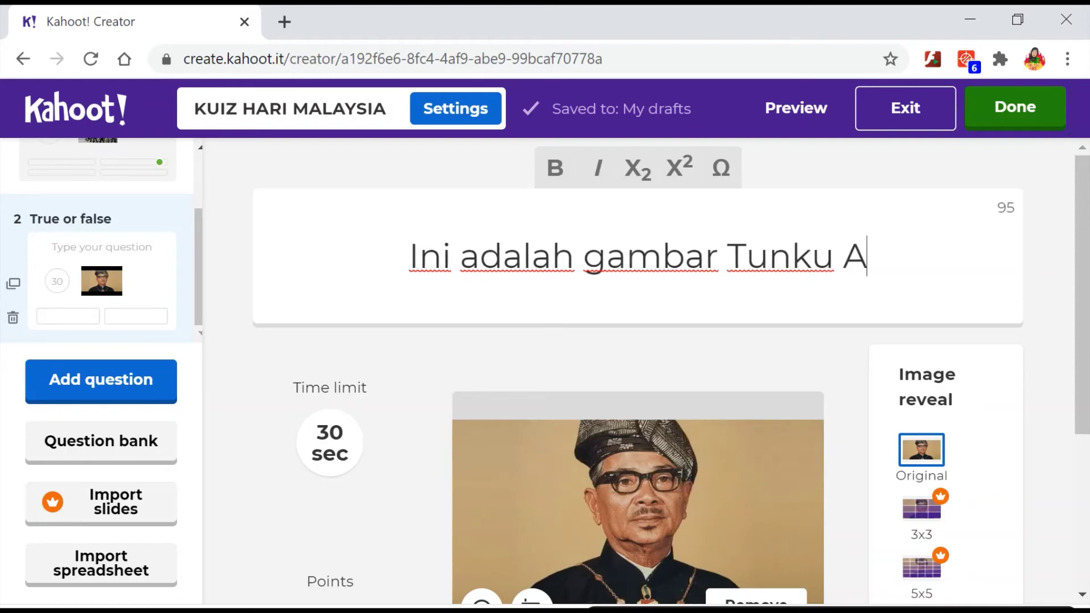
{"action": "type", "text": "bdul Ra"}
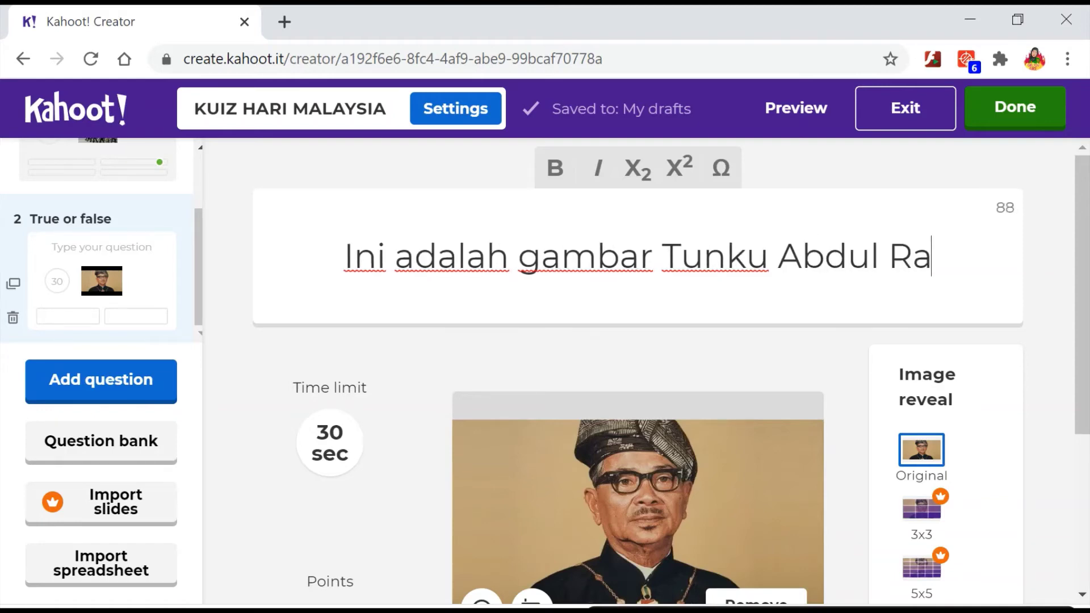
{"action": "type", "text": "zak"}
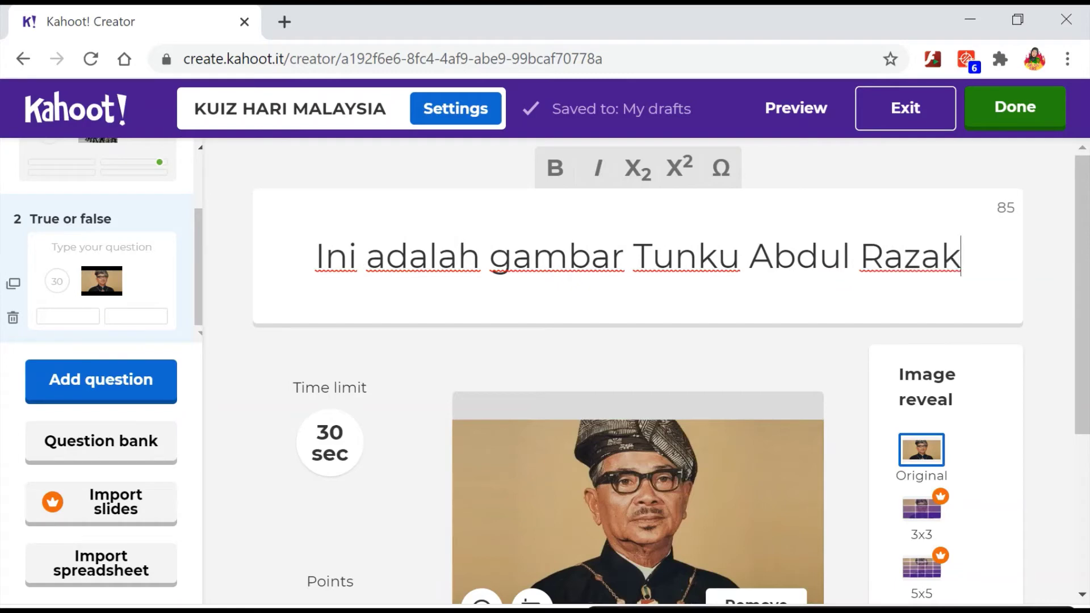
{"action": "type", "text": ". Betu"}
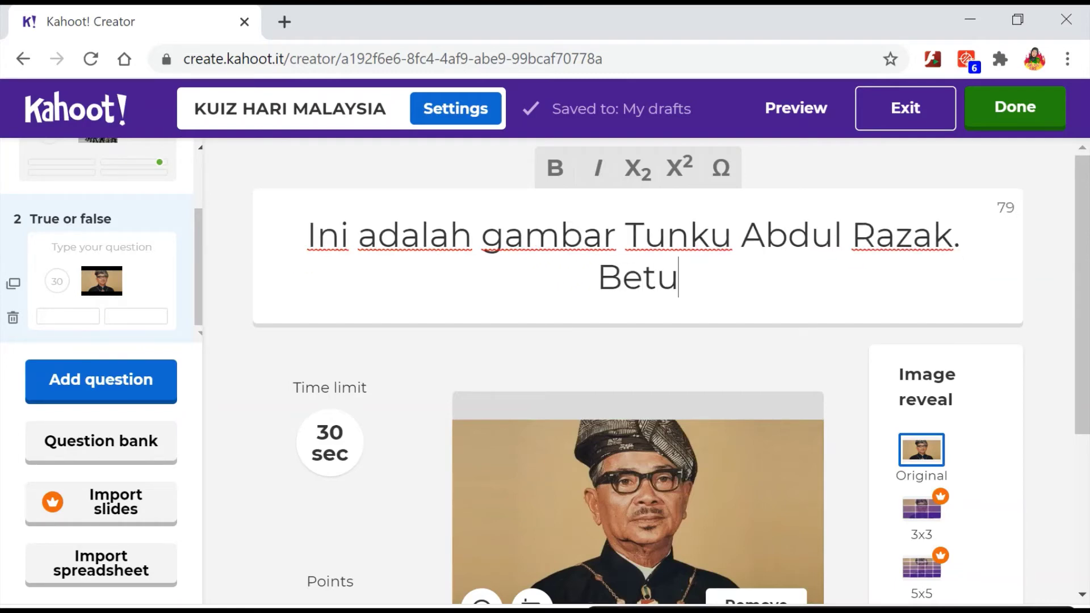
{"action": "type", "text": "l atau as"}
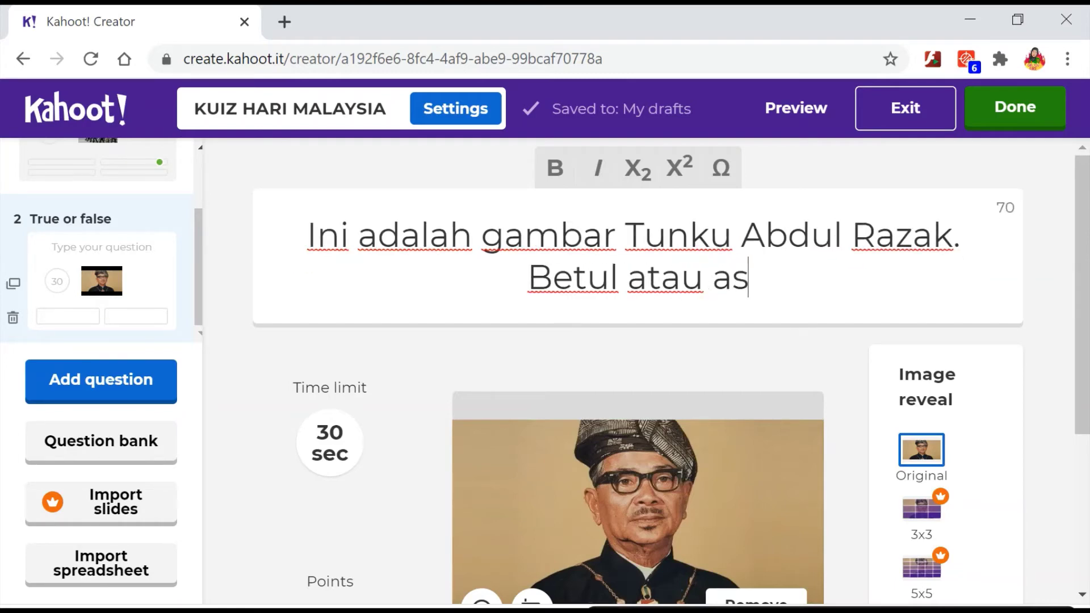
{"action": "key", "text": "BackSpace"}
{"action": "key", "text": "BackSpace"}
{"action": "type", "text": "salah?"}
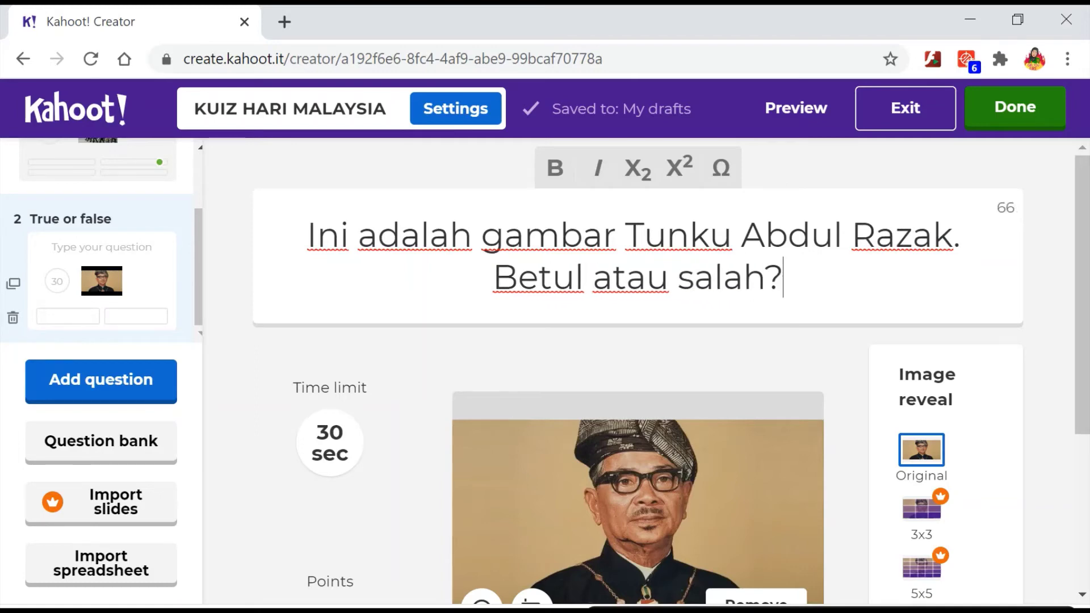
- Mark False as the correct answer of the True or false question and review the question from text to answers
{"action": "scroll", "coordinate": [555, 274], "scroll_direction": "down", "scroll_amount": 5}
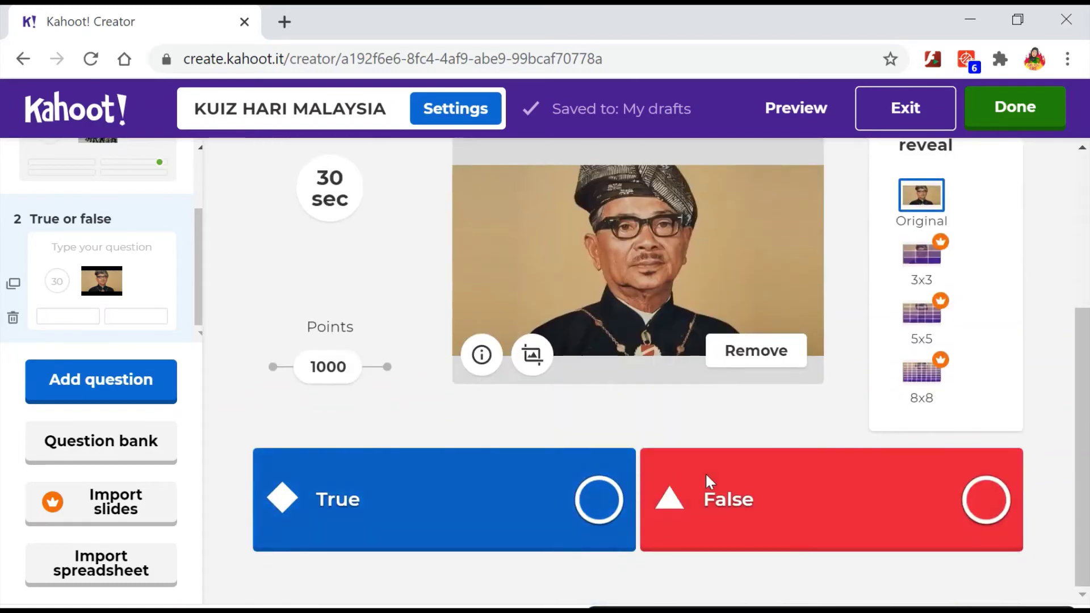
{"action": "left_click", "coordinate": [997, 510]}
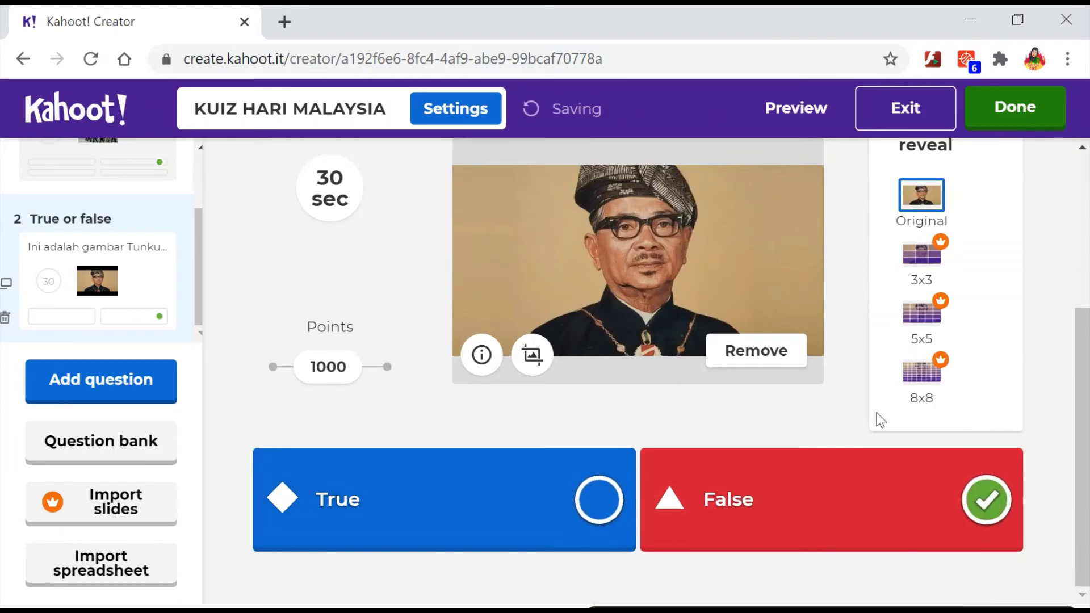
{"action": "scroll", "coordinate": [805, 334], "scroll_direction": "up", "scroll_amount": 4}
{"action": "scroll", "coordinate": [805, 334], "scroll_direction": "up", "scroll_amount": 1}
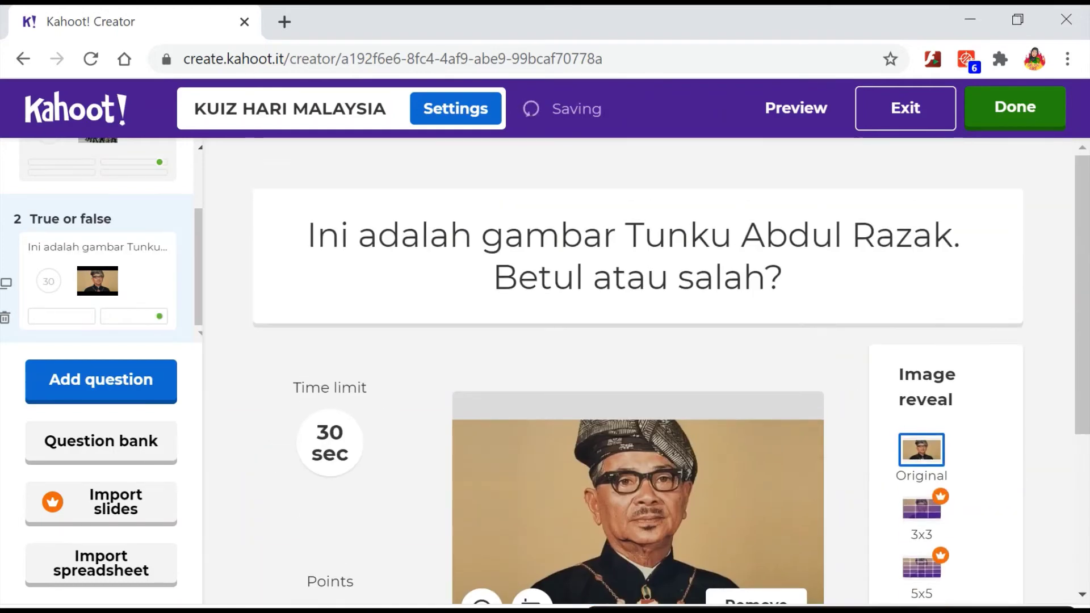
{"action": "scroll", "coordinate": [637, 369], "scroll_direction": "down", "scroll_amount": 5}
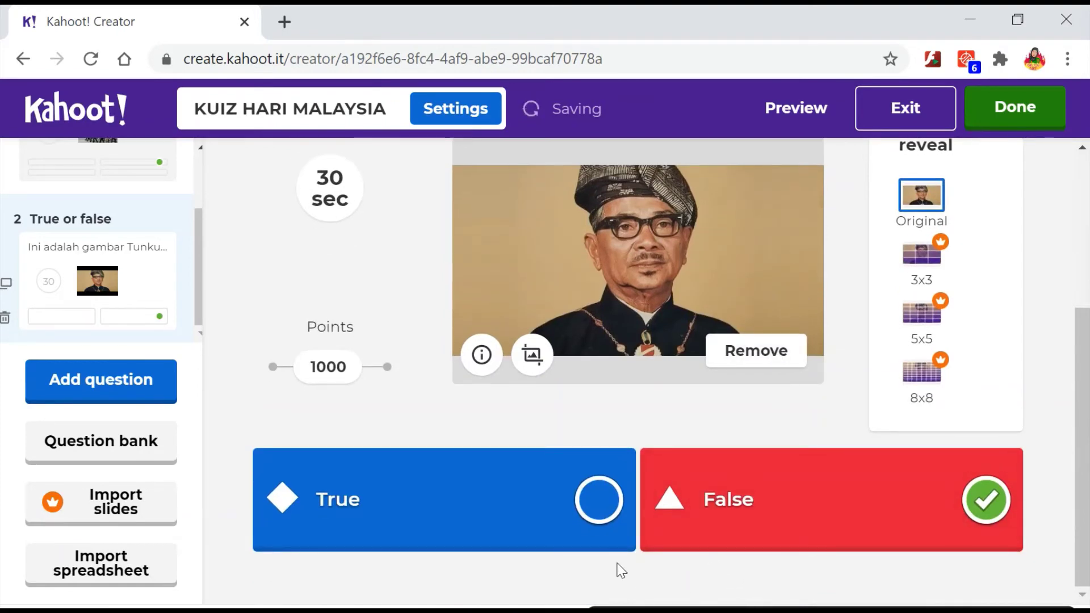
{"action": "scroll", "coordinate": [638, 368], "scroll_direction": "up", "scroll_amount": 4}
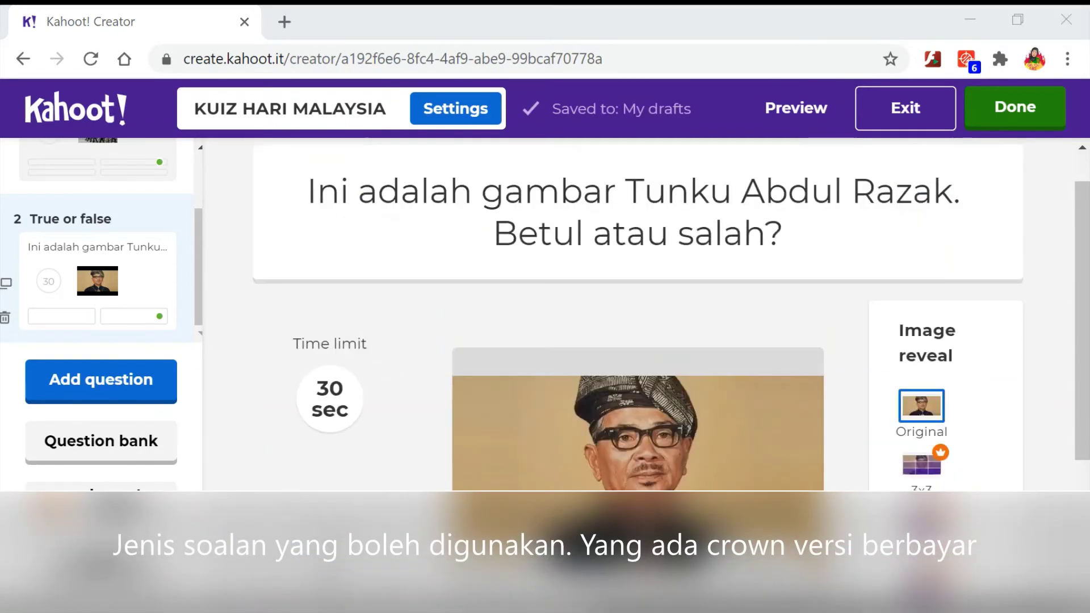
- View the available question types, finish the quiz as done, and look through the suggestions for playing and sharing it
{"action": "left_click", "coordinate": [158, 383]}
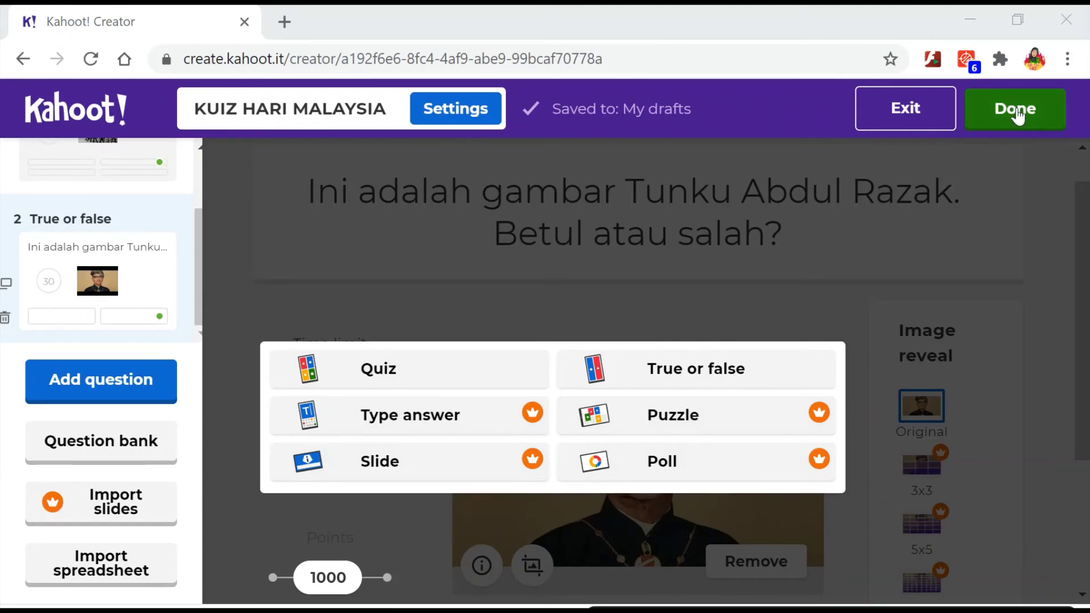
{"action": "left_click", "coordinate": [1015, 114]}
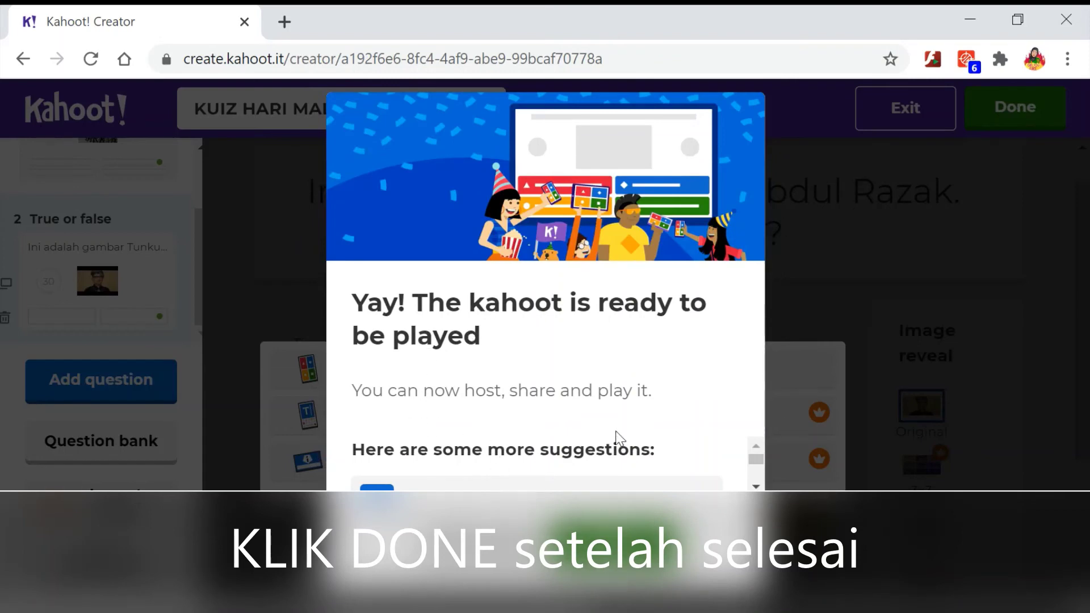
{"action": "scroll", "coordinate": [562, 460], "scroll_direction": "down", "scroll_amount": 1}
{"action": "scroll", "coordinate": [570, 448], "scroll_direction": "up", "scroll_amount": 3}
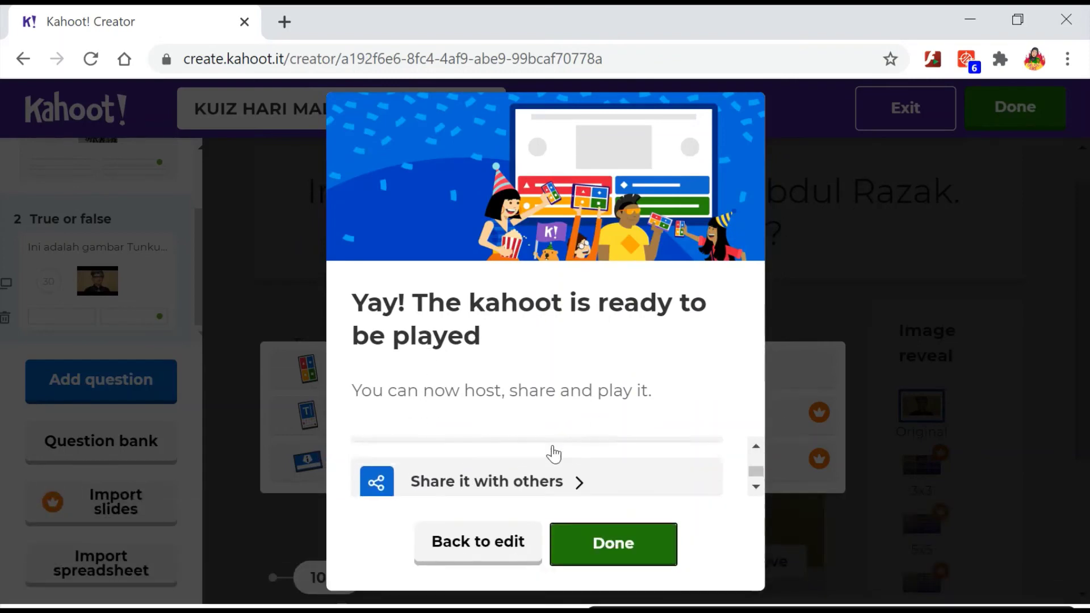
{"action": "scroll", "coordinate": [567, 463], "scroll_direction": "down", "scroll_amount": 1}
{"action": "scroll", "coordinate": [570, 463], "scroll_direction": "up", "scroll_amount": 2}
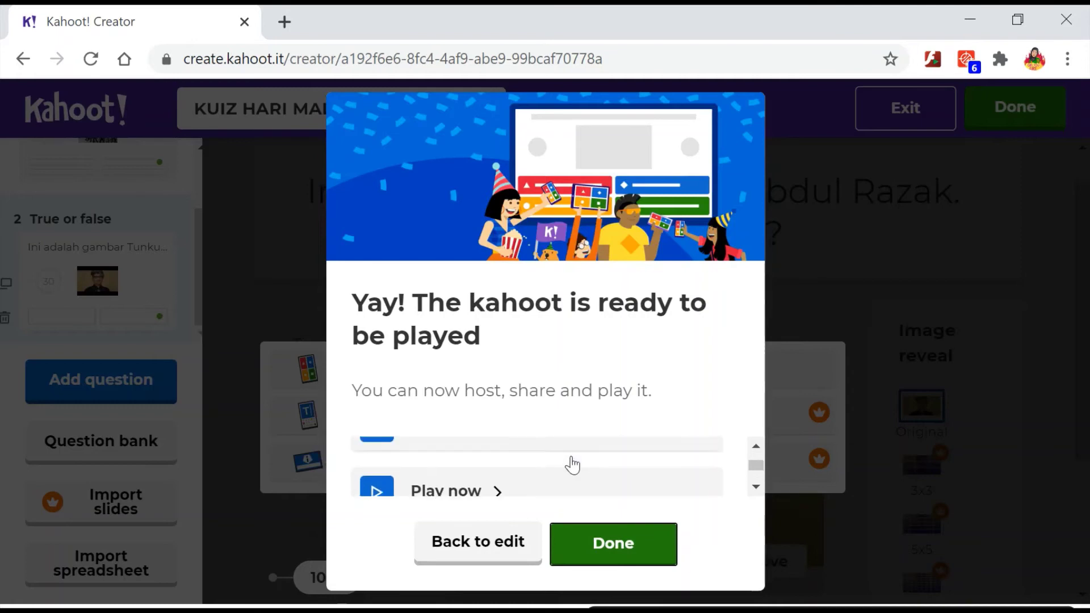
{"action": "scroll", "coordinate": [630, 464], "scroll_direction": "down", "scroll_amount": 3}
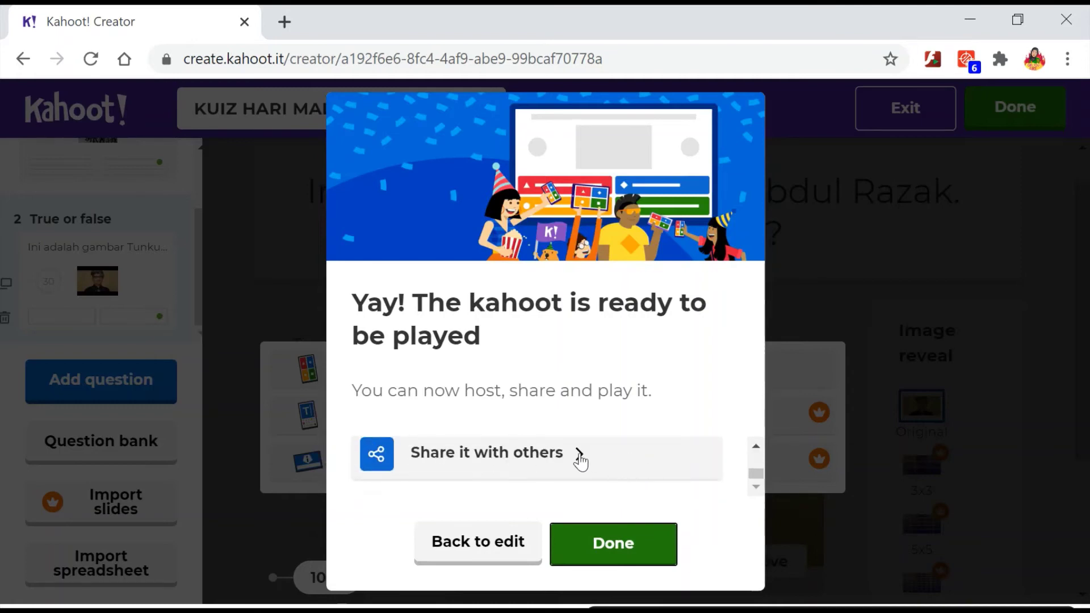
- Open the options for sharing the kahoot with others and copy its share link
{"action": "left_click", "coordinate": [578, 458]}
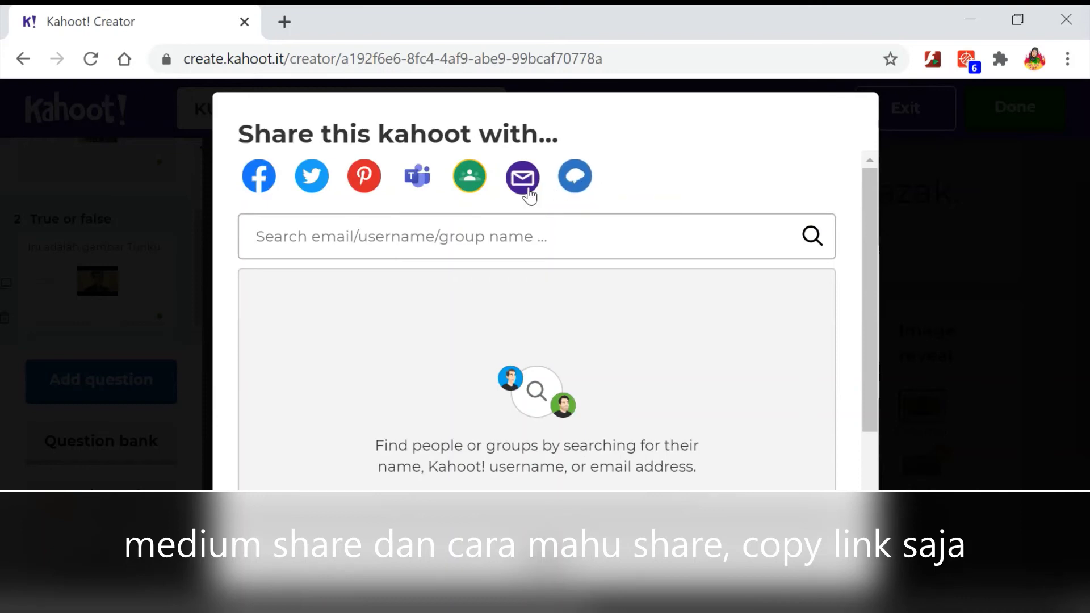
{"action": "scroll", "coordinate": [584, 349], "scroll_direction": "down", "scroll_amount": 2}
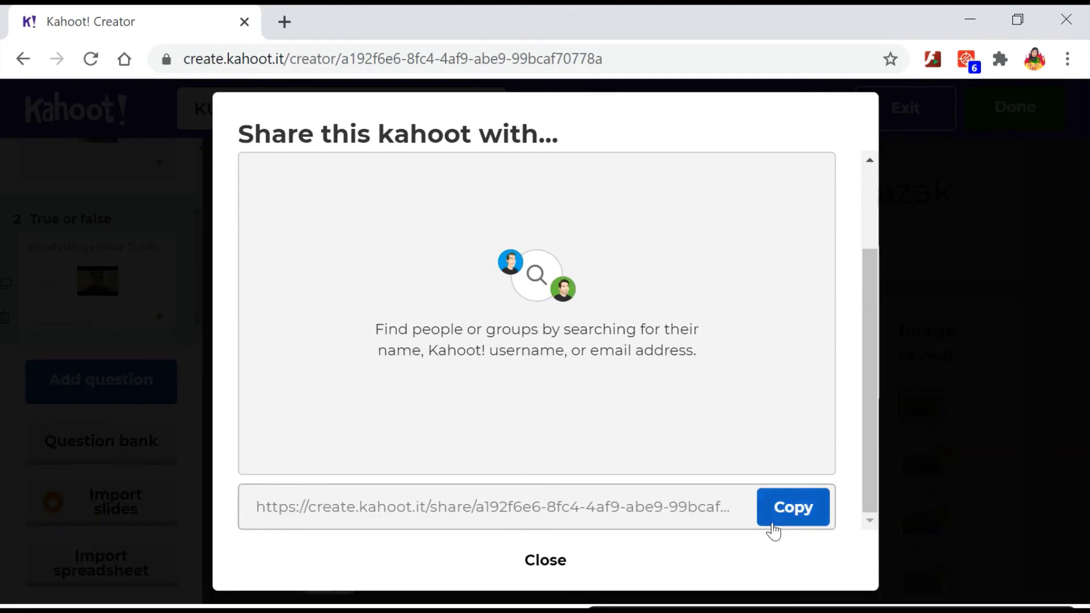
{"action": "left_click", "coordinate": [792, 507]}
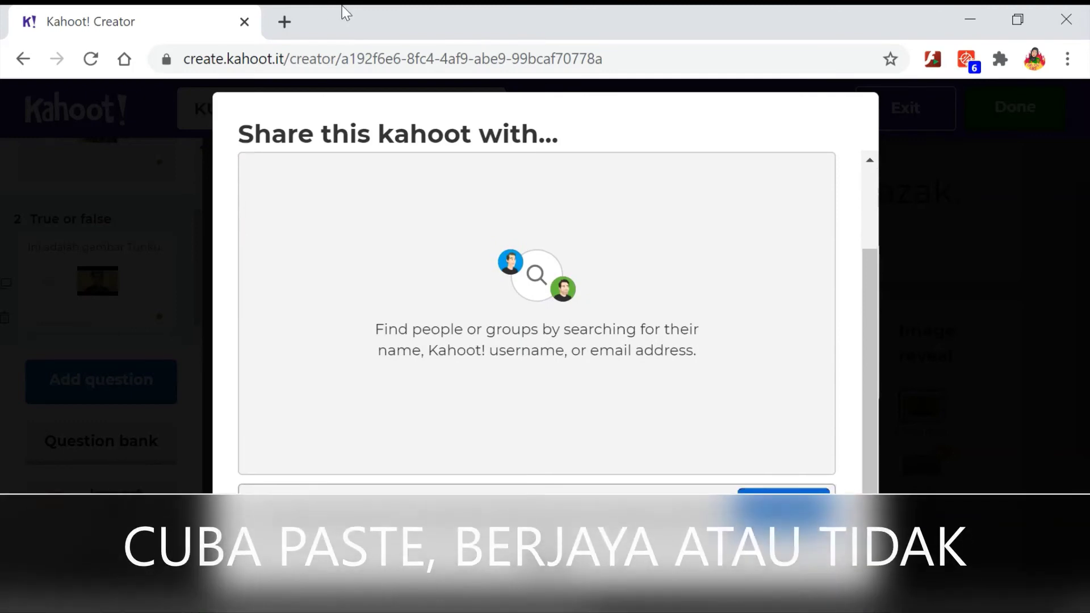
- Open the copied share link in a new browser tab and look over the quiz's overview page
{"action": "left_click", "coordinate": [284, 21]}
{"action": "right_click", "coordinate": [302, 59]}
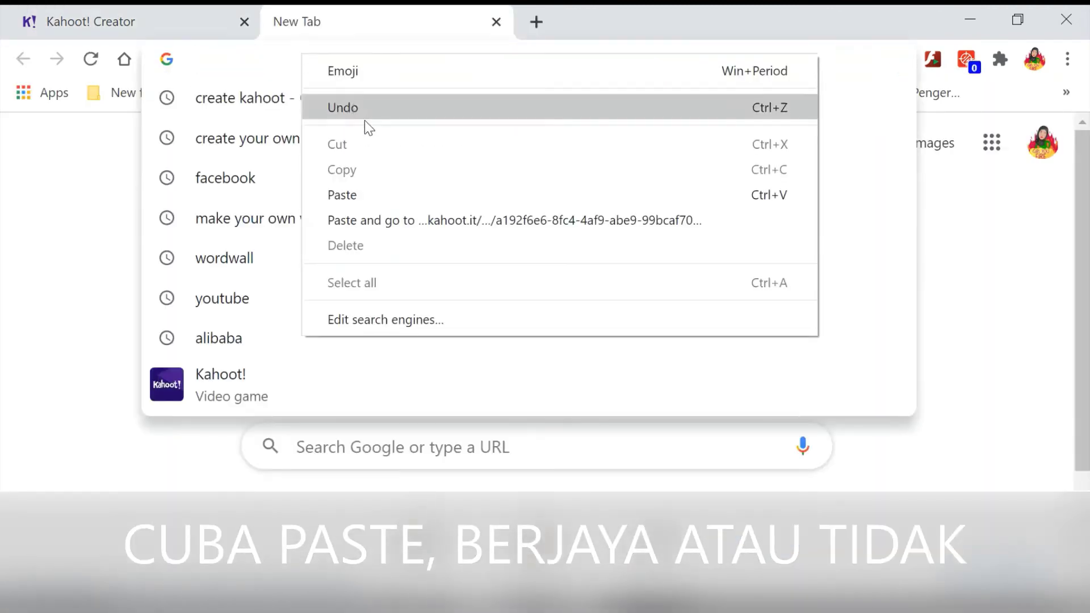
{"action": "left_click", "coordinate": [385, 209]}
{"action": "key", "text": "Return"}
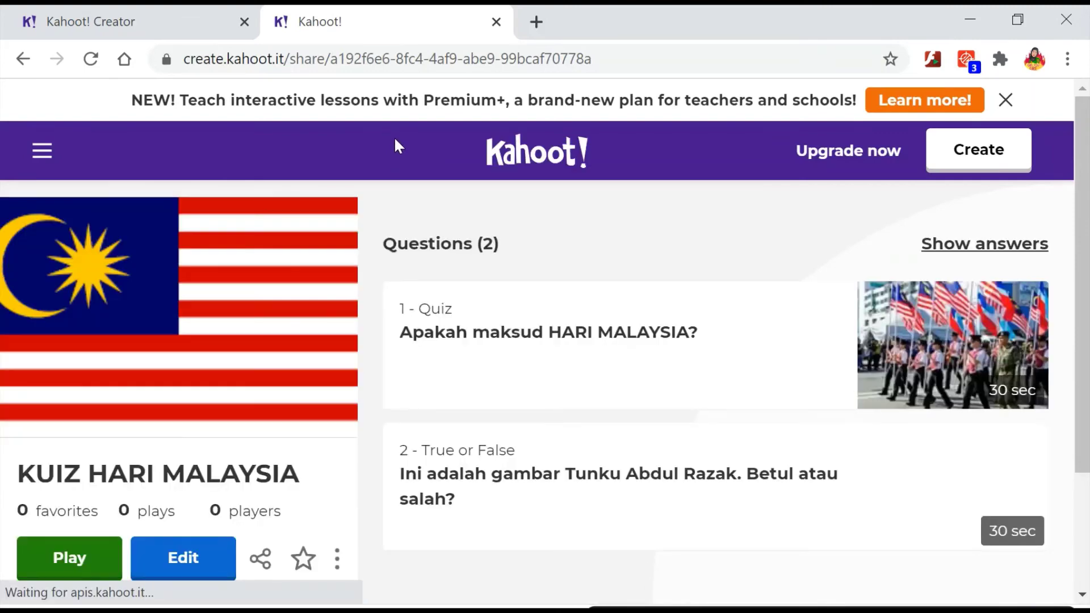
{"action": "scroll", "coordinate": [555, 349], "scroll_direction": "down", "scroll_amount": 2}
{"action": "scroll", "coordinate": [555, 346], "scroll_direction": "up", "scroll_amount": 2}
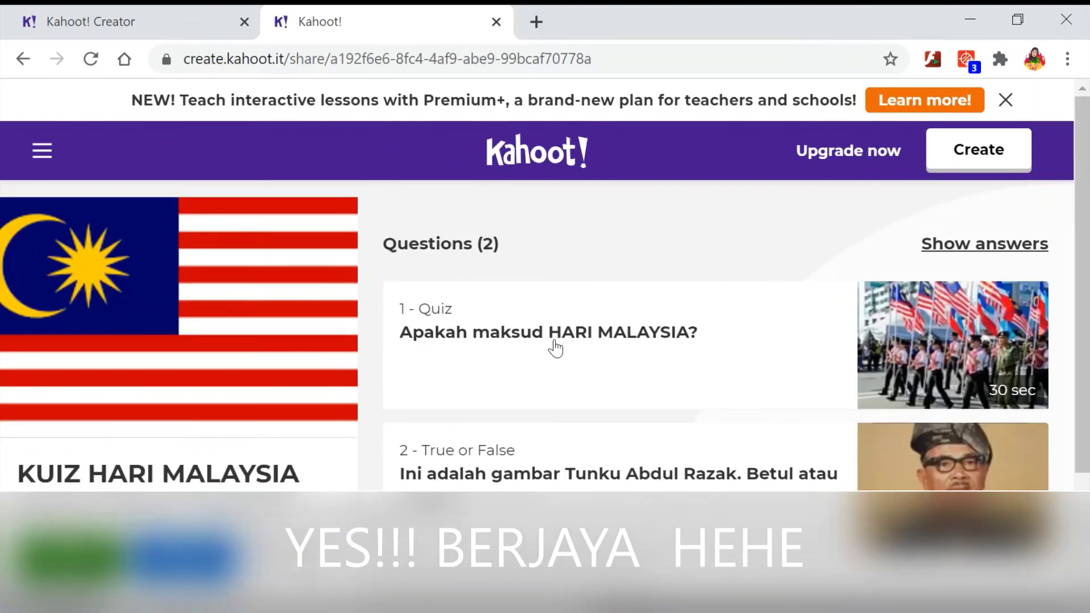
{"action": "scroll", "coordinate": [554, 347], "scroll_direction": "down", "scroll_amount": 2}
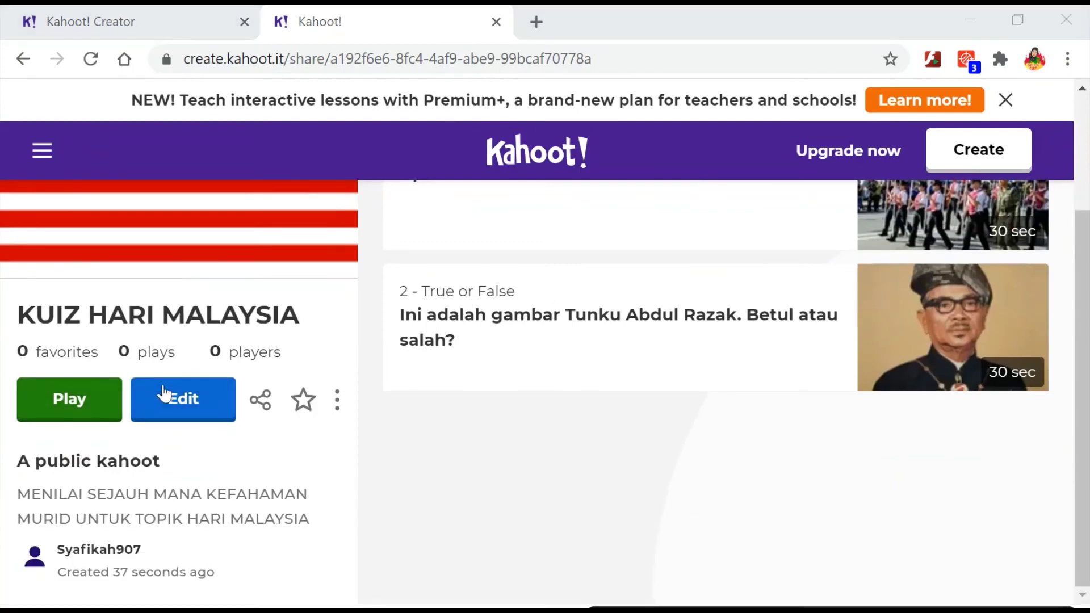
- Assign the KUIZ HARI MALAYSIA quiz as a self-paced challenge with the preset deadline and options
{"action": "left_click", "coordinate": [105, 416]}
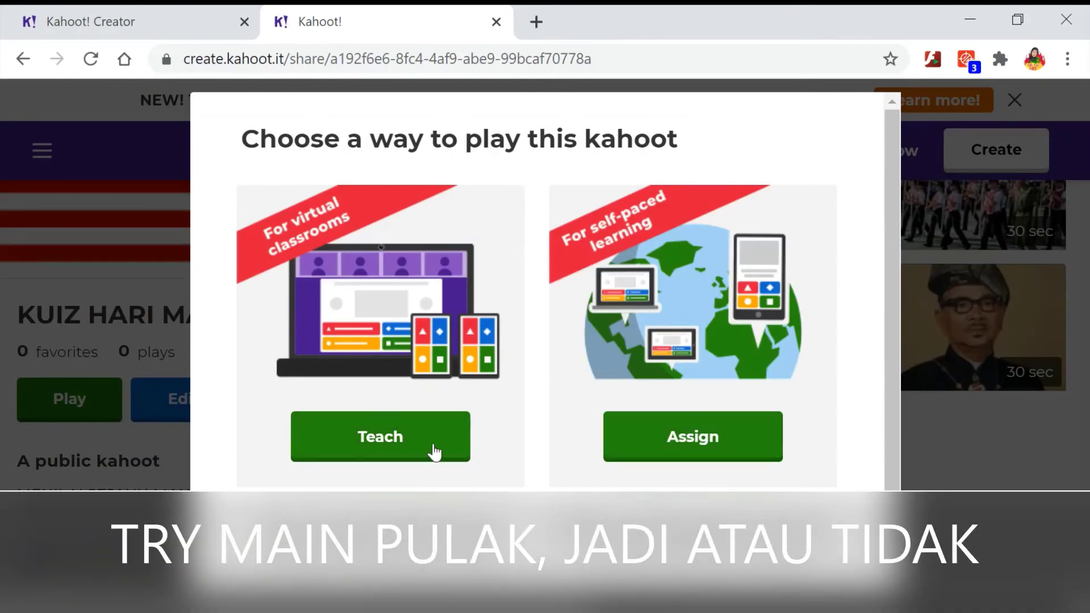
{"action": "left_click", "coordinate": [624, 438]}
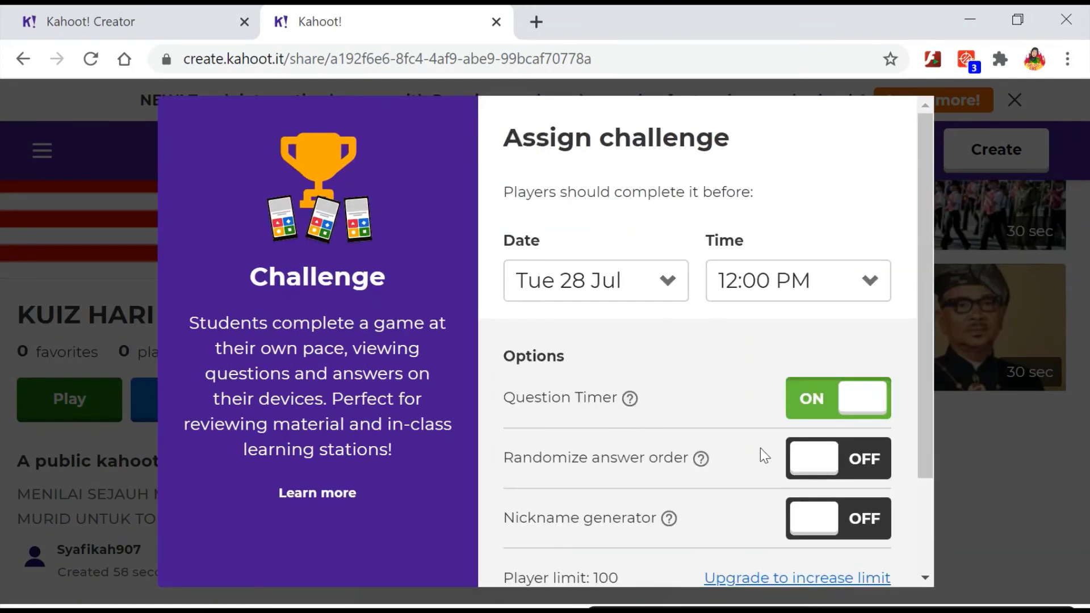
{"action": "scroll", "coordinate": [747, 406], "scroll_direction": "down", "scroll_amount": 3}
{"action": "left_click", "coordinate": [773, 546]}
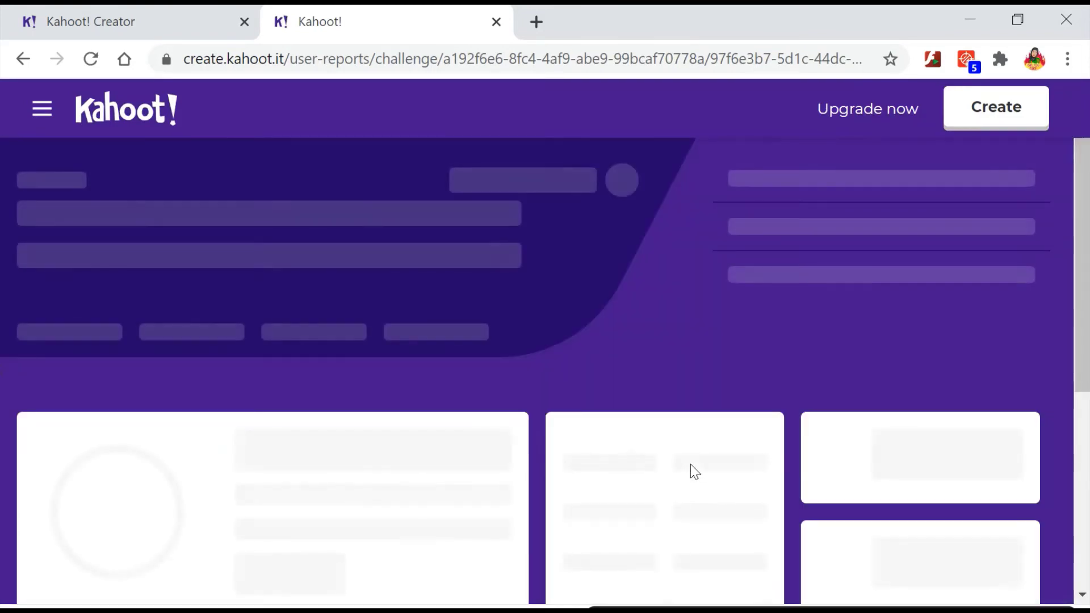
- Look over the challenge report page and start playing the challenge yourself under a player nickname
{"action": "scroll", "coordinate": [692, 468], "scroll_direction": "down", "scroll_amount": 5}
{"action": "scroll", "coordinate": [694, 470], "scroll_direction": "up", "scroll_amount": 5}
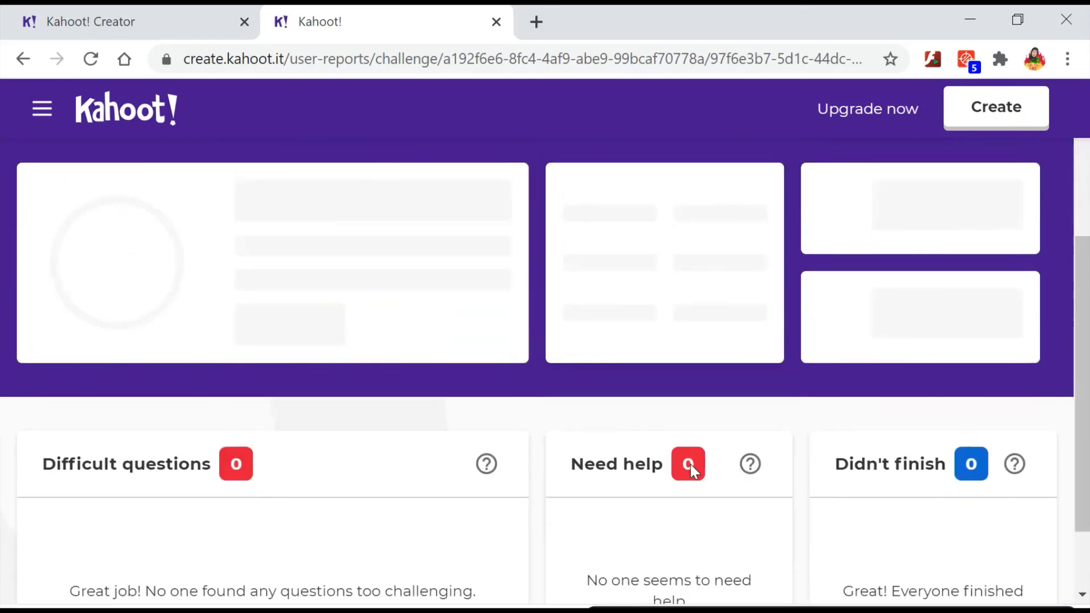
{"action": "scroll", "coordinate": [695, 466], "scroll_direction": "down", "scroll_amount": 2}
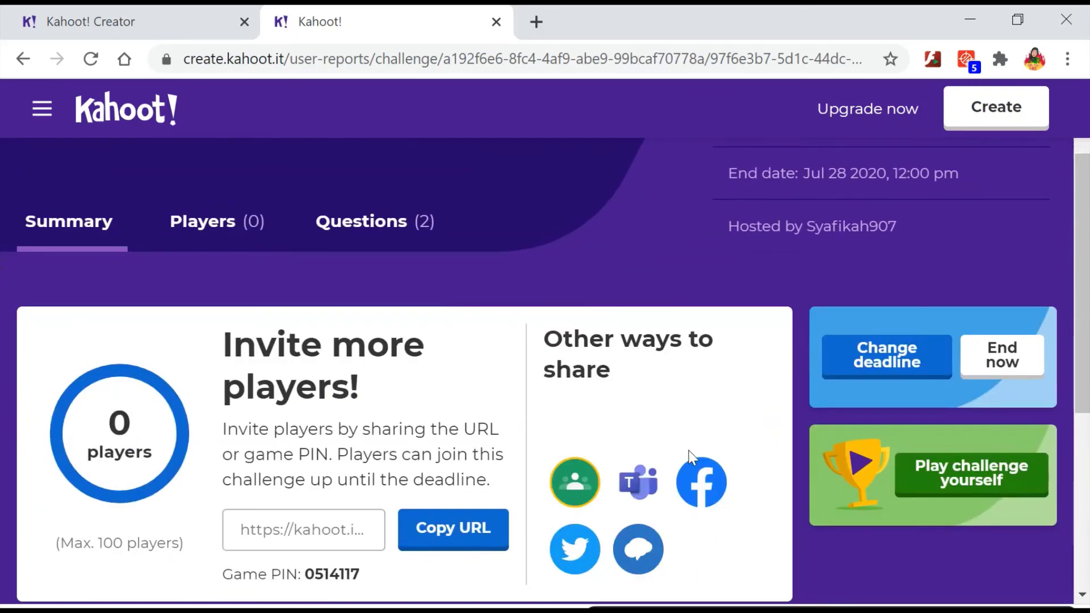
{"action": "left_click", "coordinate": [968, 484]}
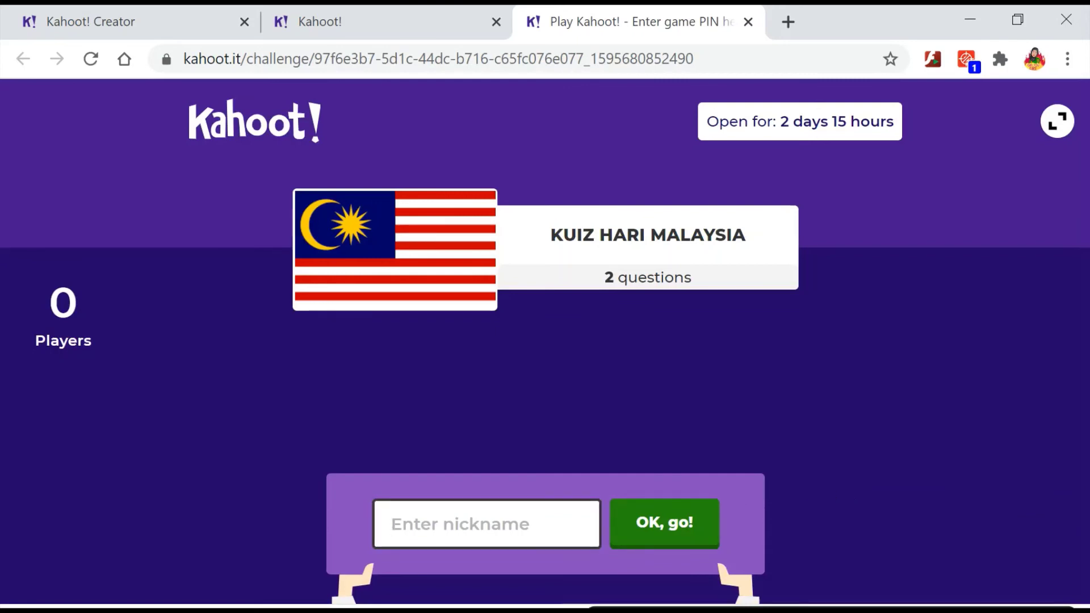
{"action": "type", "text": "AMINAH"}
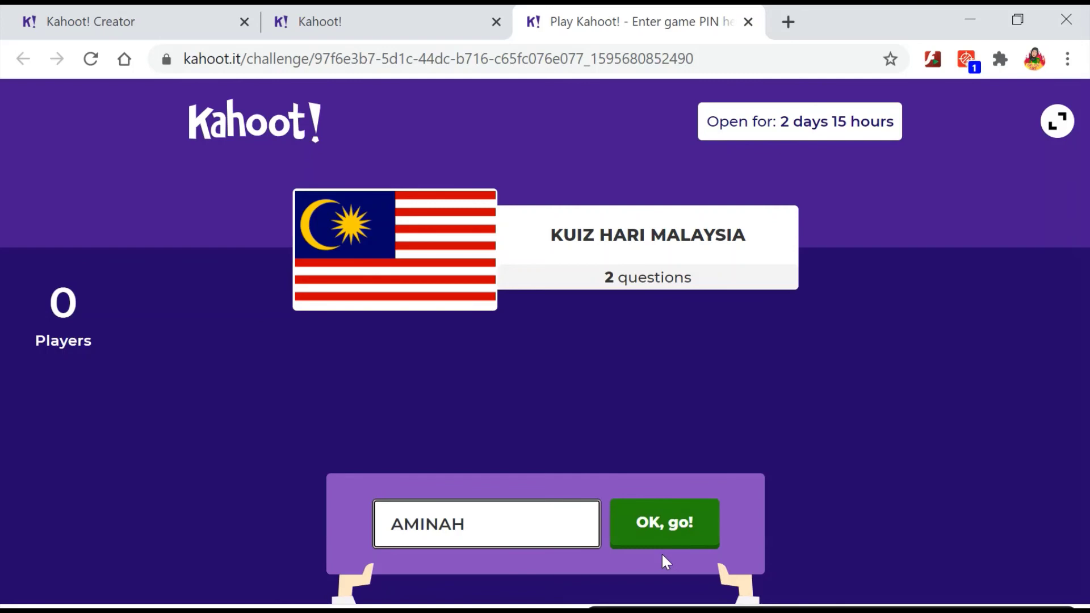
{"action": "left_click", "coordinate": [682, 527]}
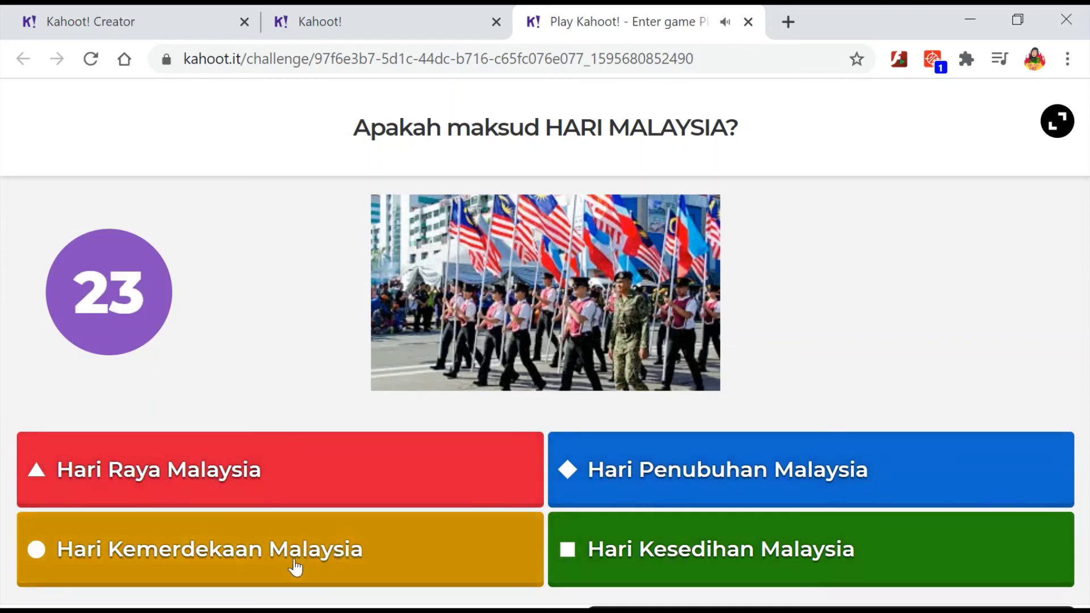
- Answer the question about the meaning of HARI MALAYSIA with Hari Penubuhan Malaysia and continue past the scoreboard to the following question
{"action": "left_click", "coordinate": [595, 469]}
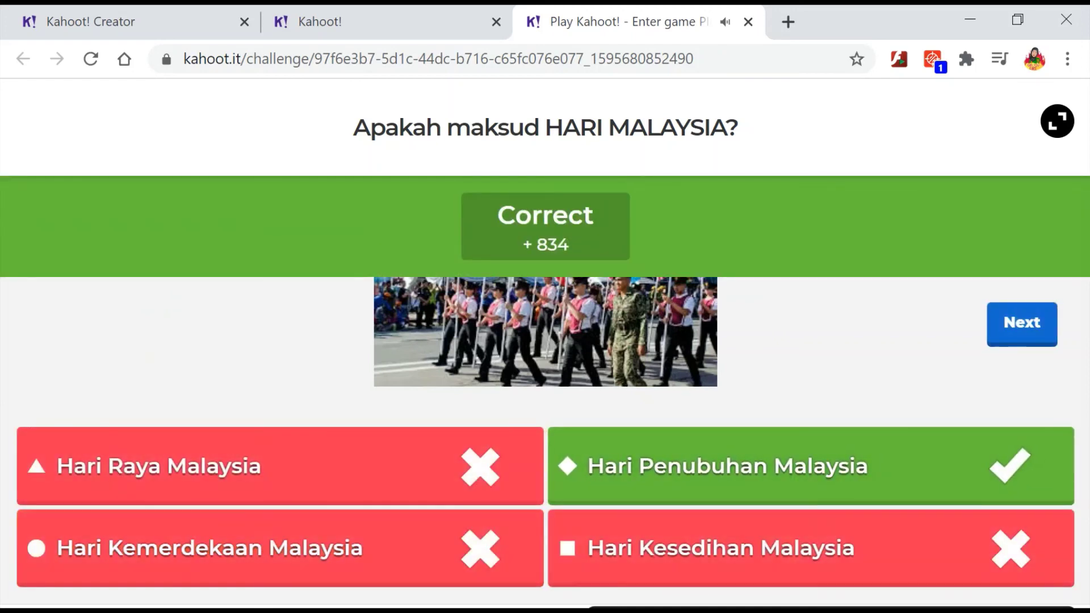
{"action": "left_click", "coordinate": [1019, 325]}
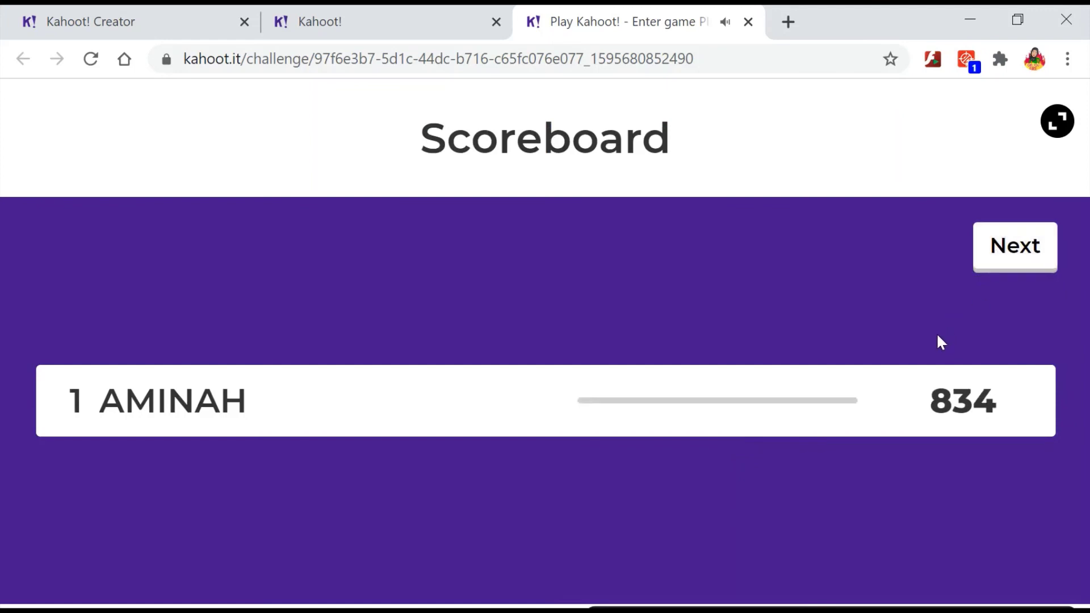
{"action": "left_click", "coordinate": [992, 260]}
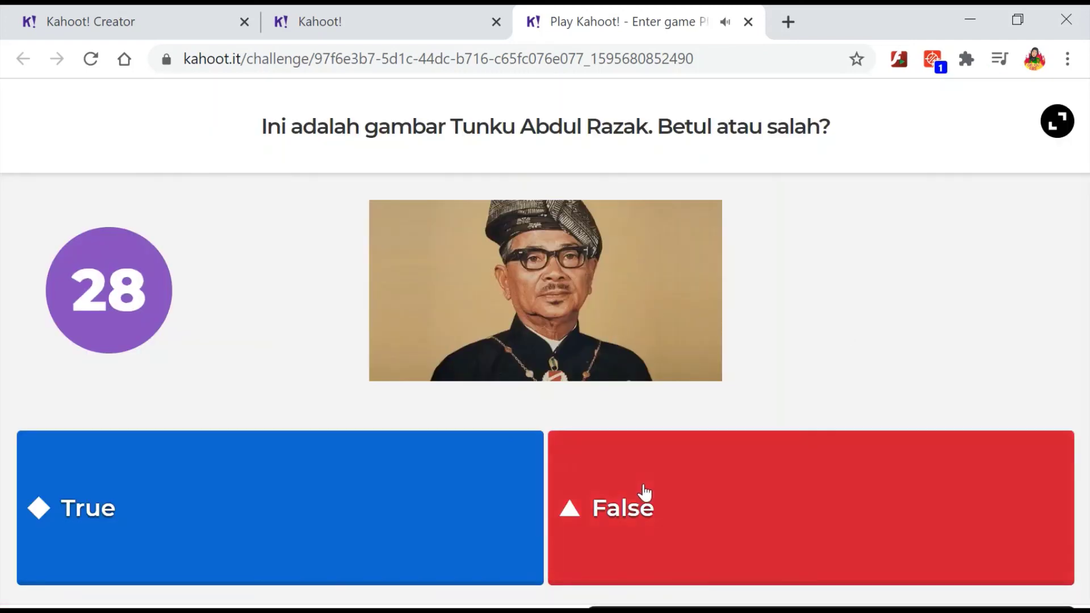
- Answer True to the Tunku Abdul Razak picture question, finish the challenge and look over its completion page
{"action": "left_click", "coordinate": [395, 495]}
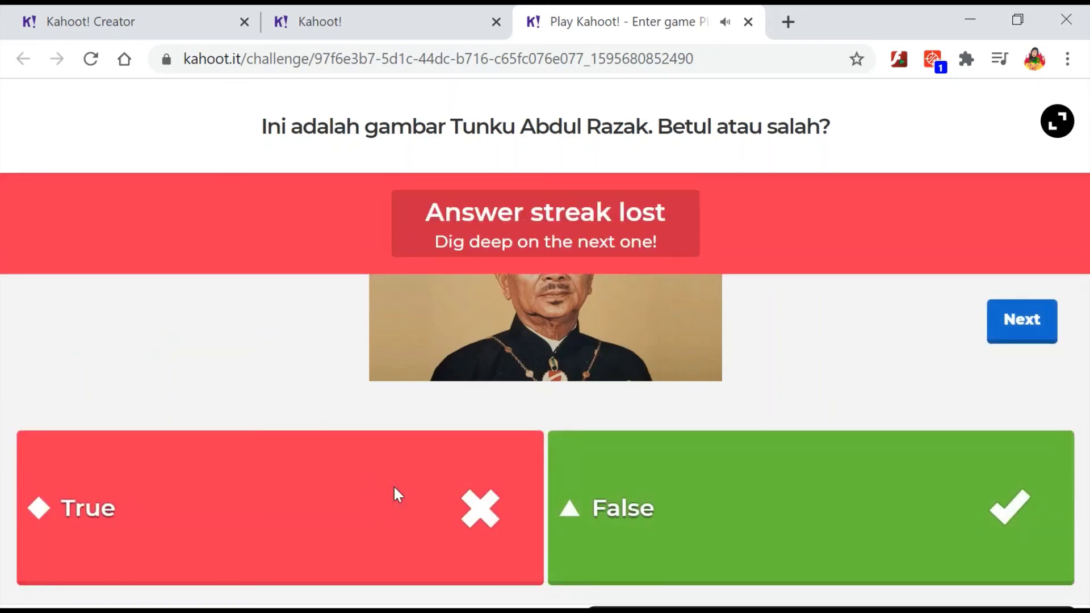
{"action": "left_click", "coordinate": [1050, 339]}
{"action": "scroll", "coordinate": [952, 399], "scroll_direction": "down", "scroll_amount": 3}
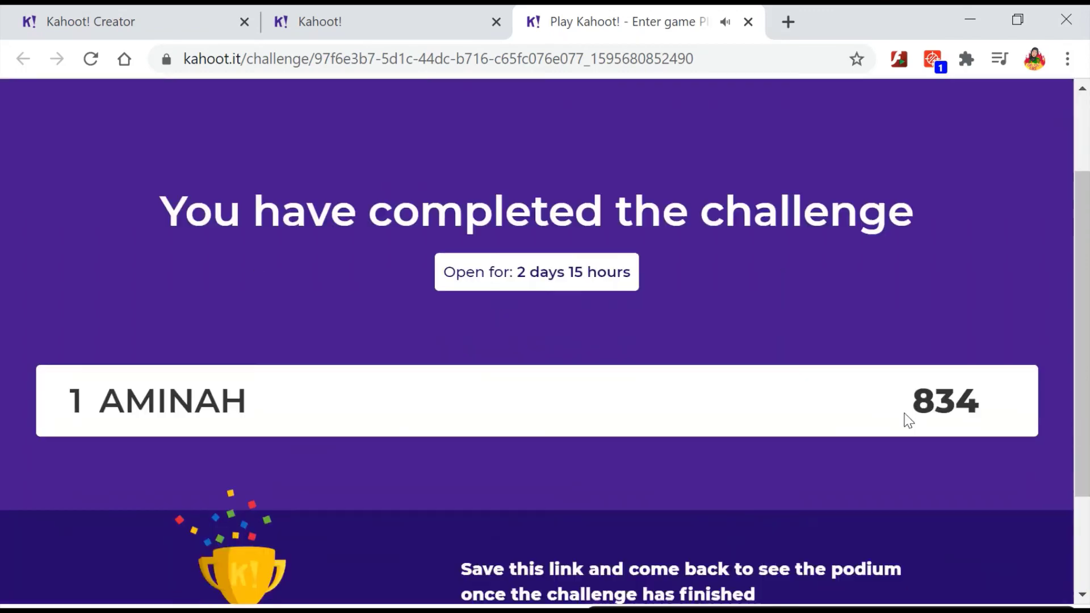
{"action": "scroll", "coordinate": [397, 368], "scroll_direction": "down", "scroll_amount": 1}
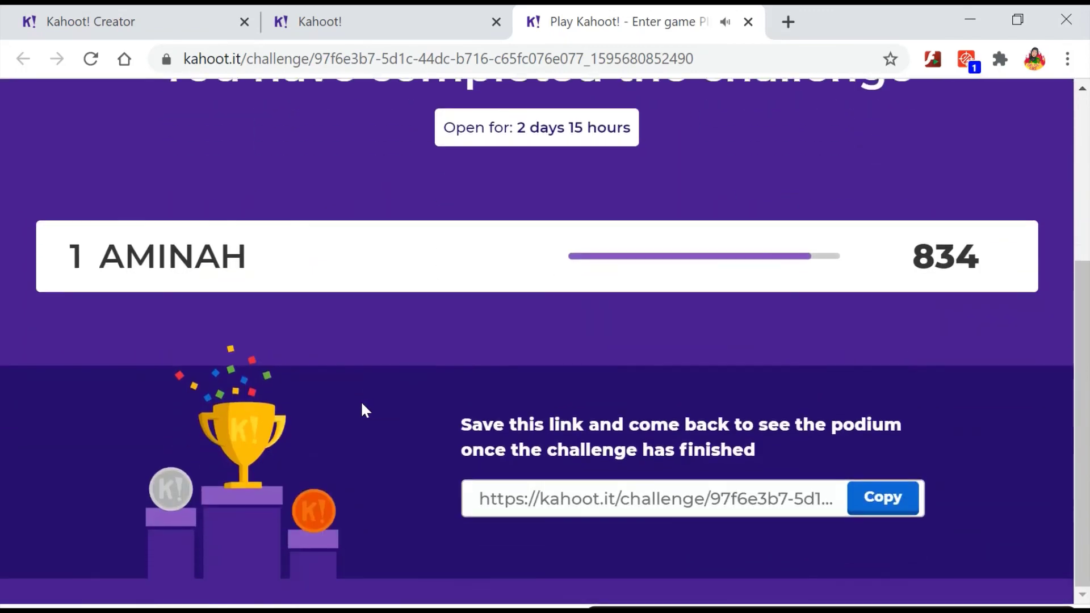